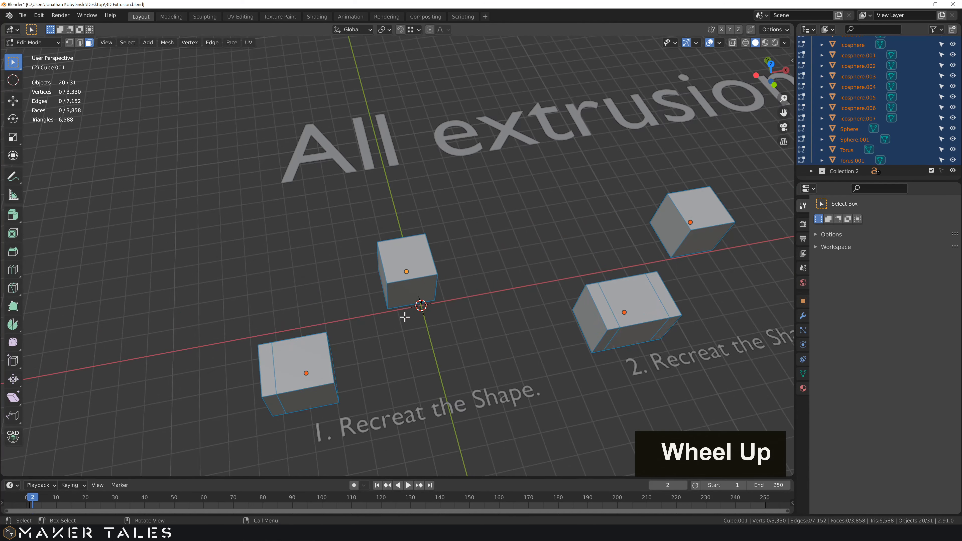
Extrude the negative-X side face of the exercise 1 cube by 0.5 mm along its normal.
scroll(399, 330, down, 3)
shift+middle_drag(399, 333, 381, 273)
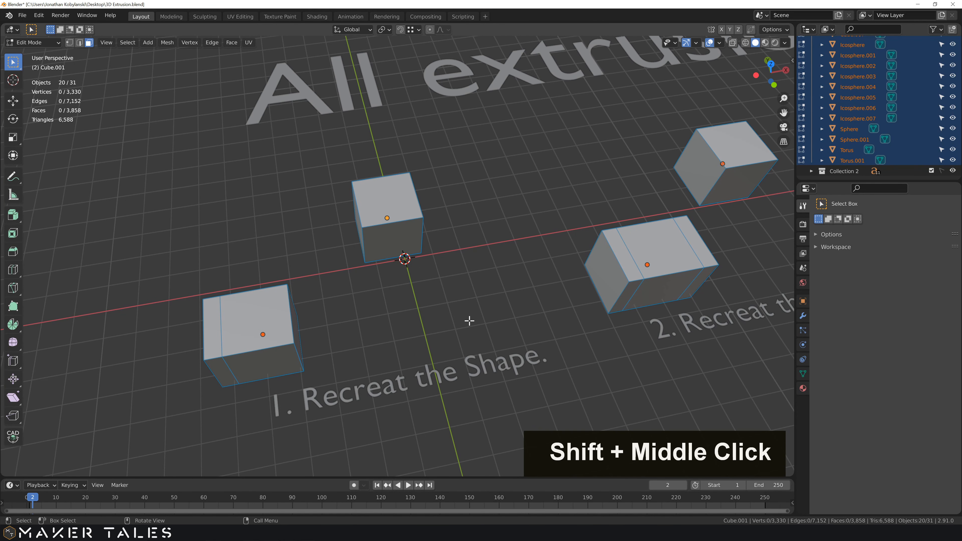
scroll(548, 288, down, 5)
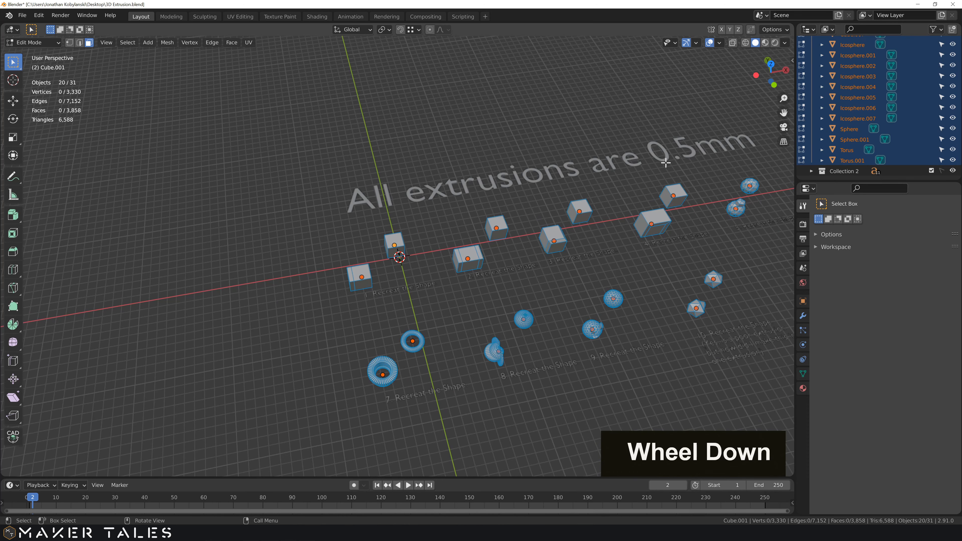
scroll(424, 241, up, 5)
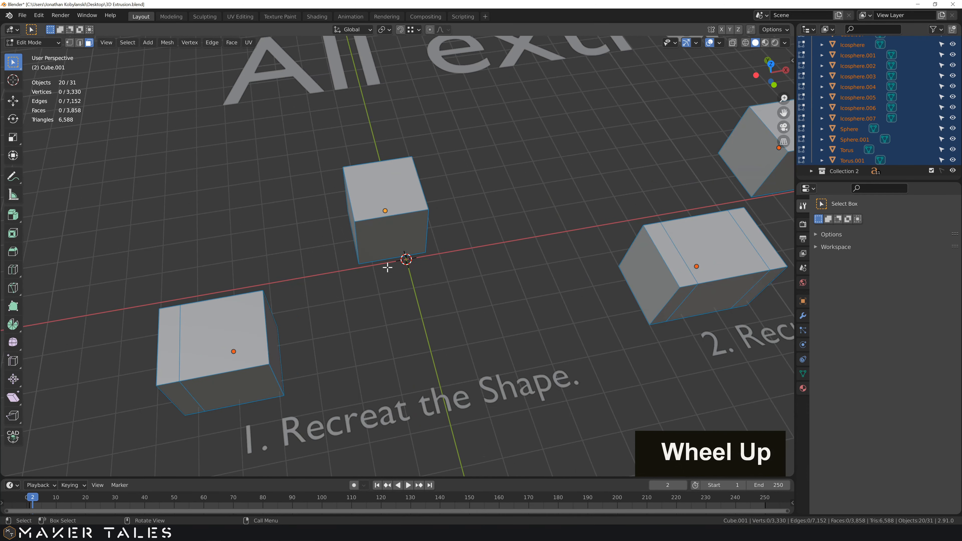
middle_drag(364, 258, 345, 247)
click(343, 240)
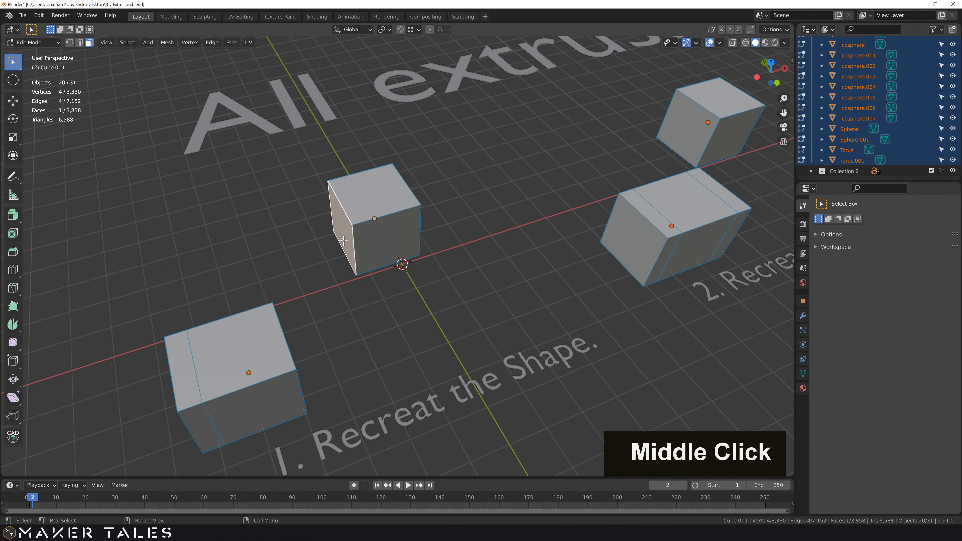
text(e)
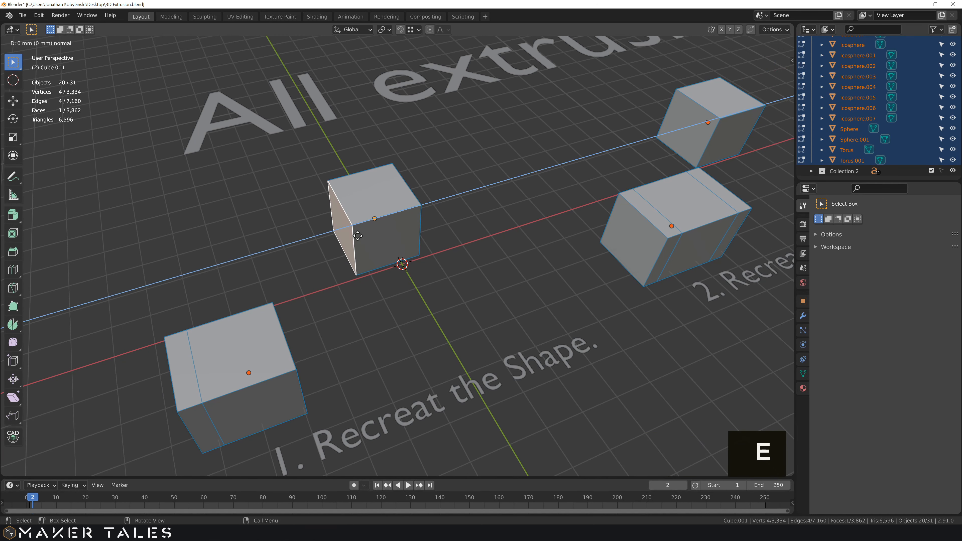
text(0.5)
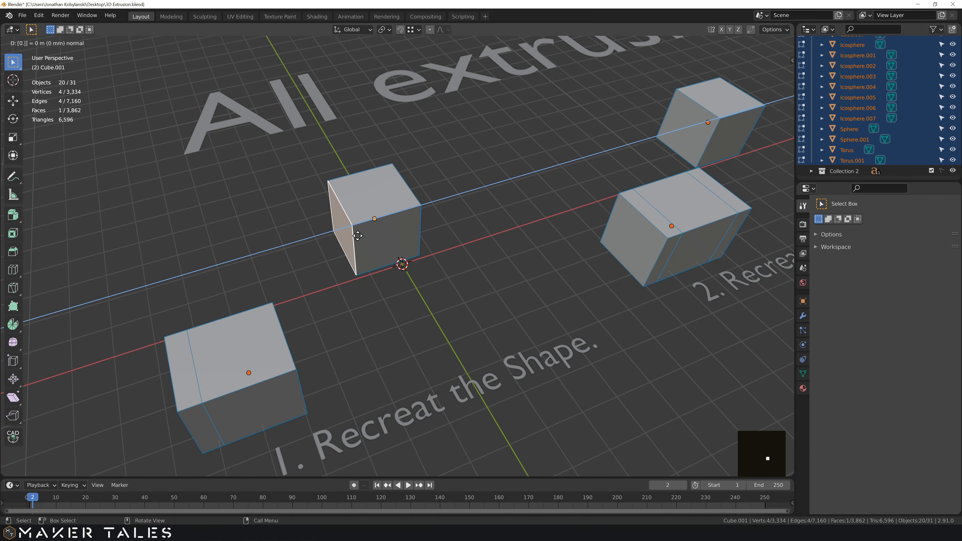
key(Return)
Extrude the two opposite X-side faces of the exercise 2 cube by 0.5 mm with Extrude Faces Along Normals.
shift+middle_drag(458, 211, 116, 246)
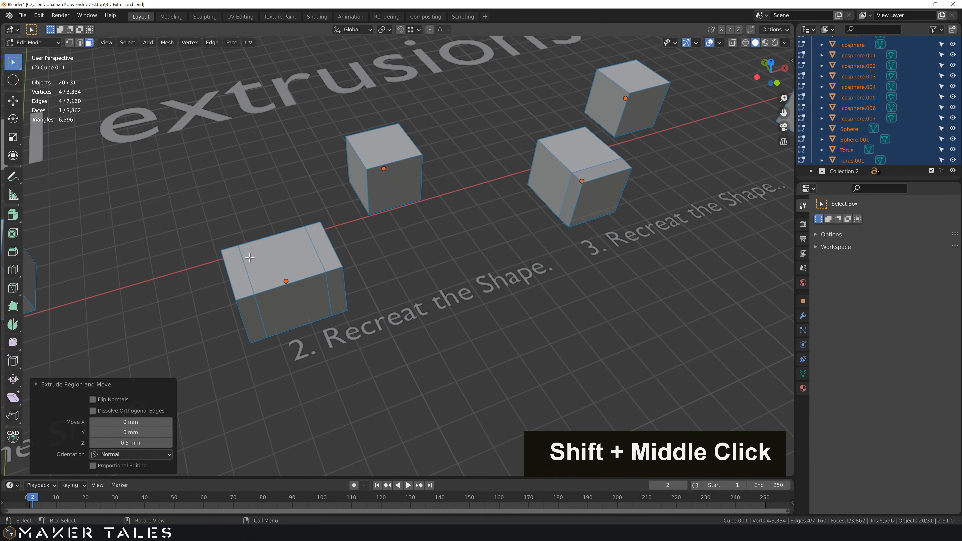
click(356, 180)
middle_drag(357, 181, 335, 176)
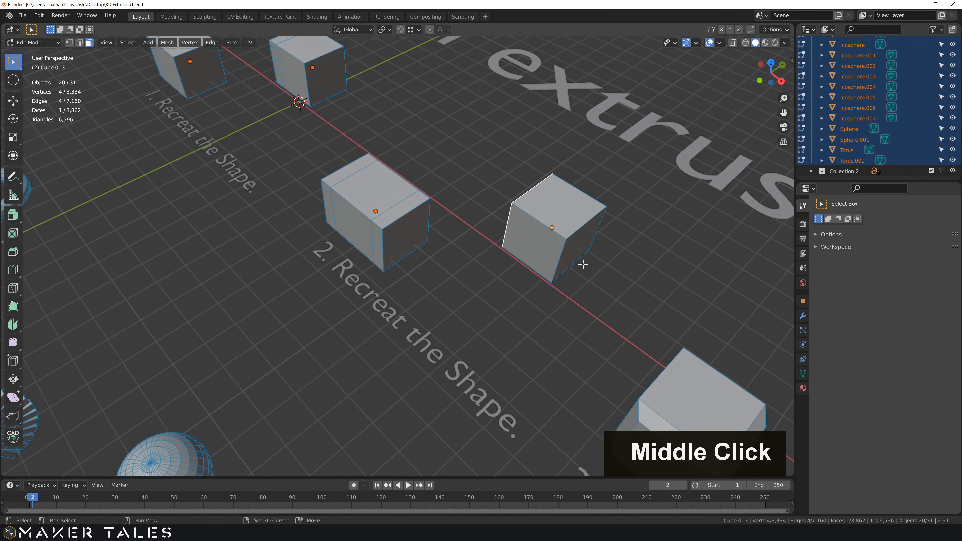
shift+click(579, 244)
middle_drag(579, 245, 547, 231)
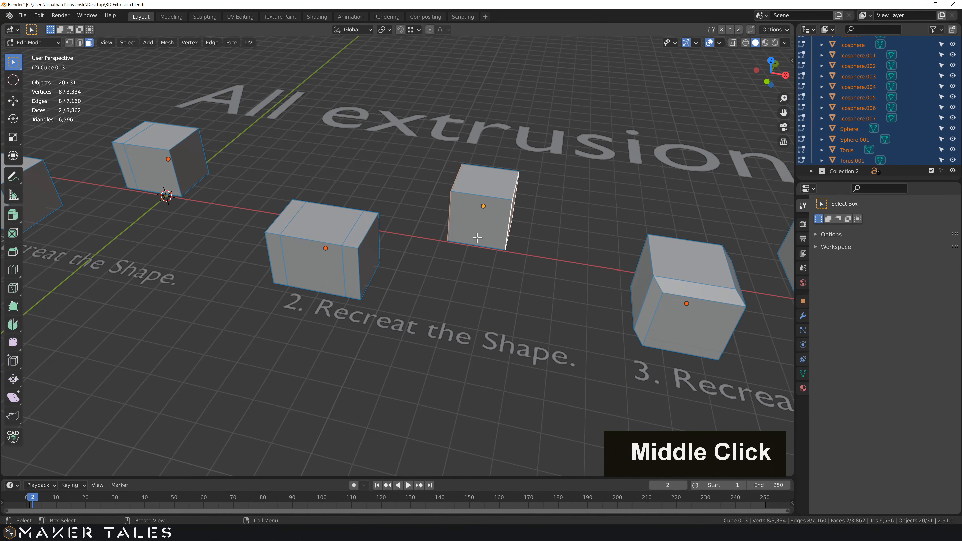
key(alt+e)
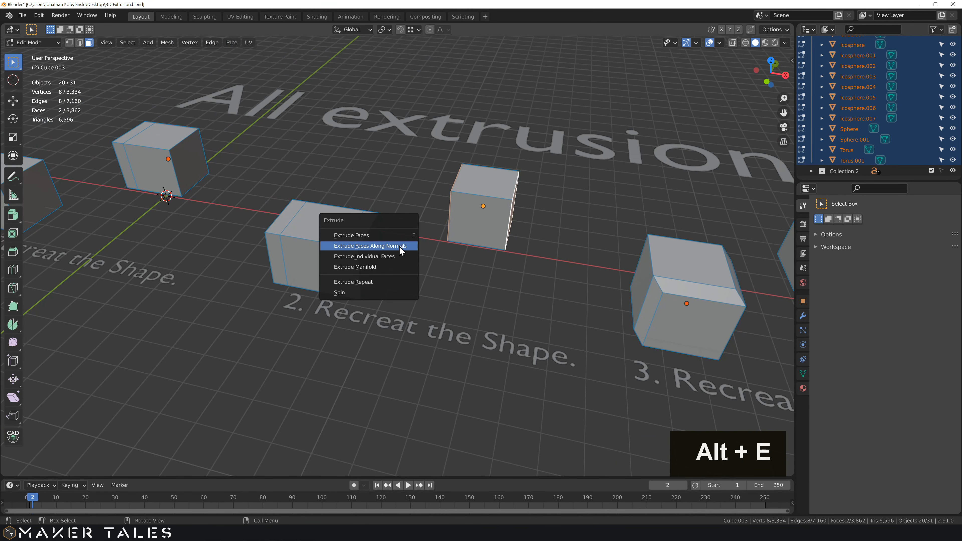
click(393, 247)
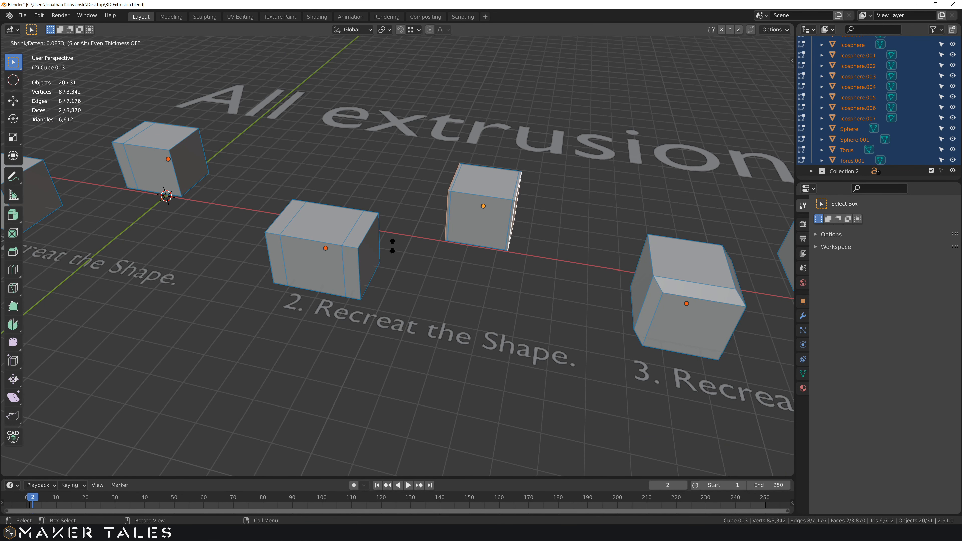
text(0.5)
key(Return)
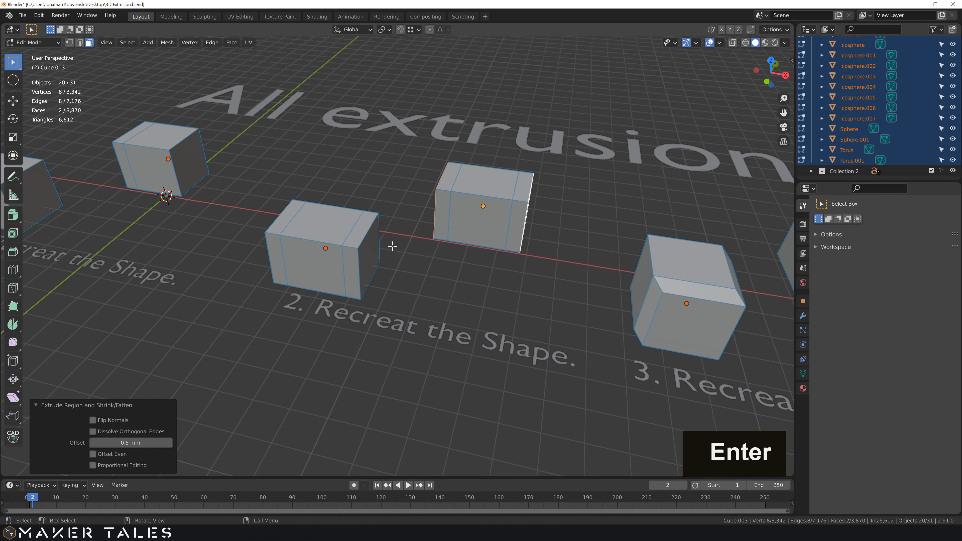
middle_drag(640, 299, 554, 313)
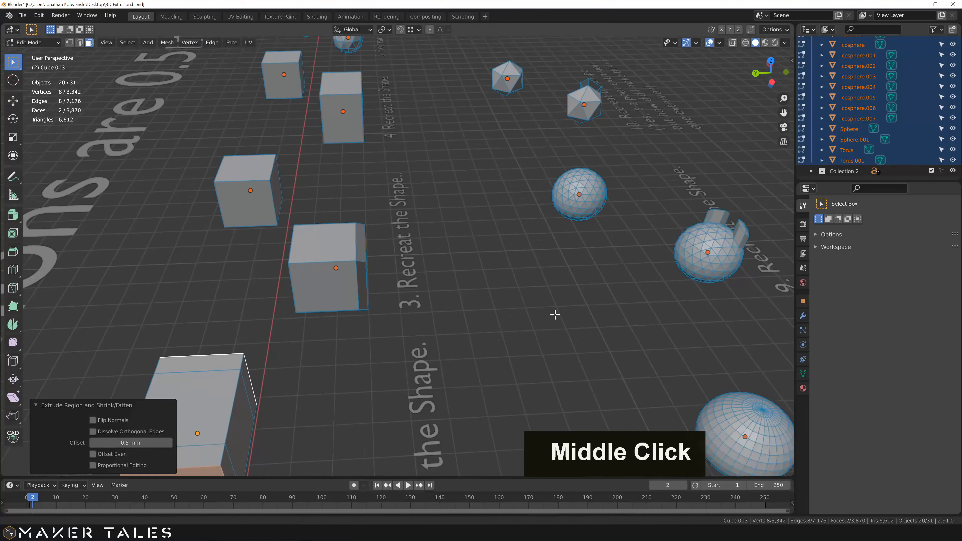
shift+middle_drag(457, 305, 516, 315)
middle_drag(345, 315, 404, 303)
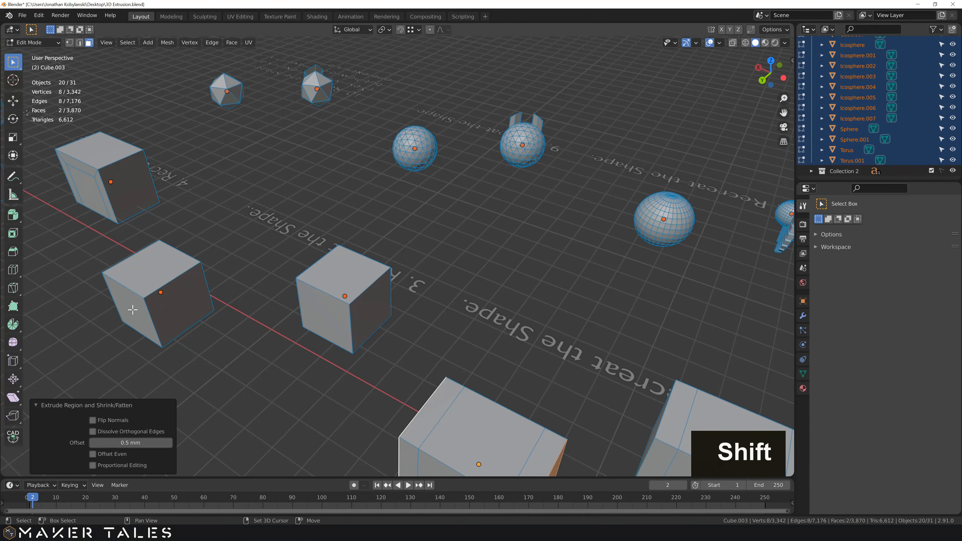
shift+click(136, 288)
shift+click(168, 307)
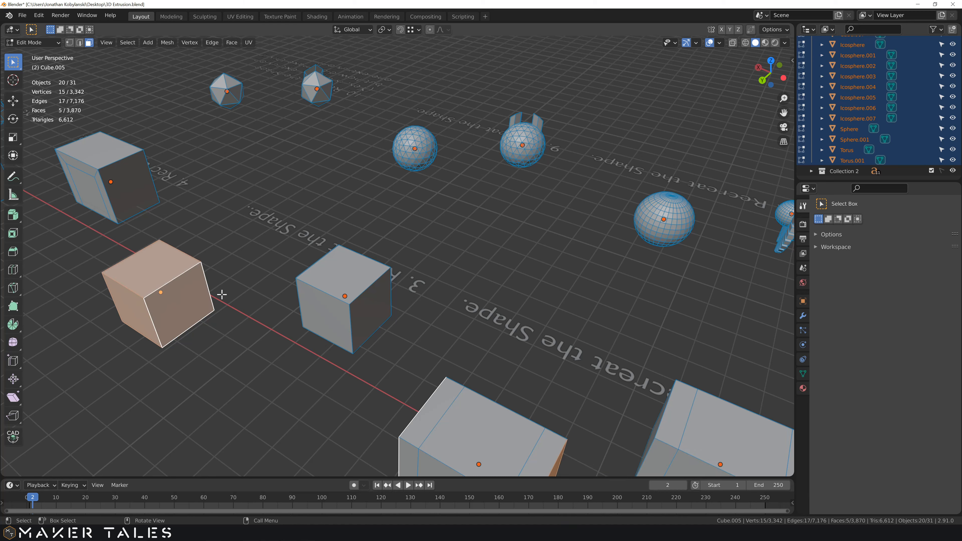
text(e0.5)
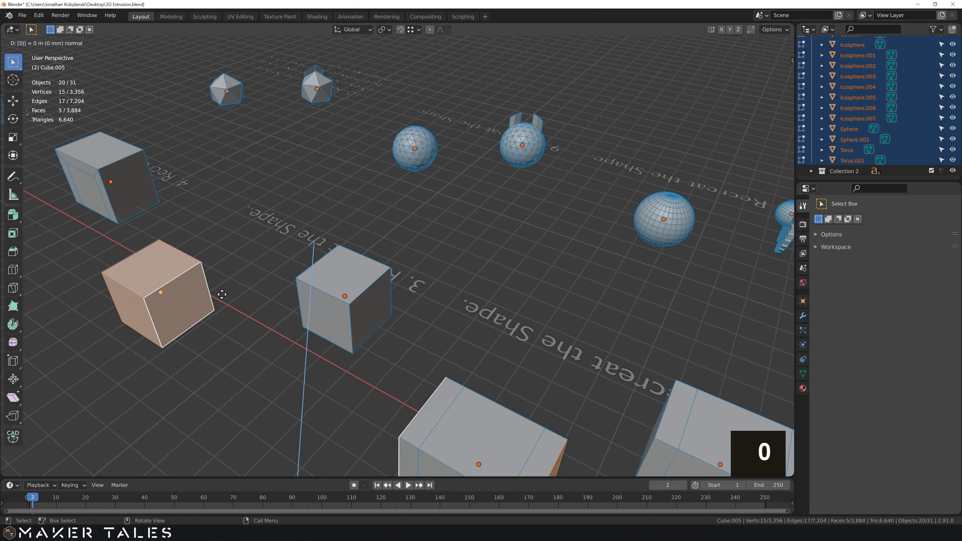
key(Return)
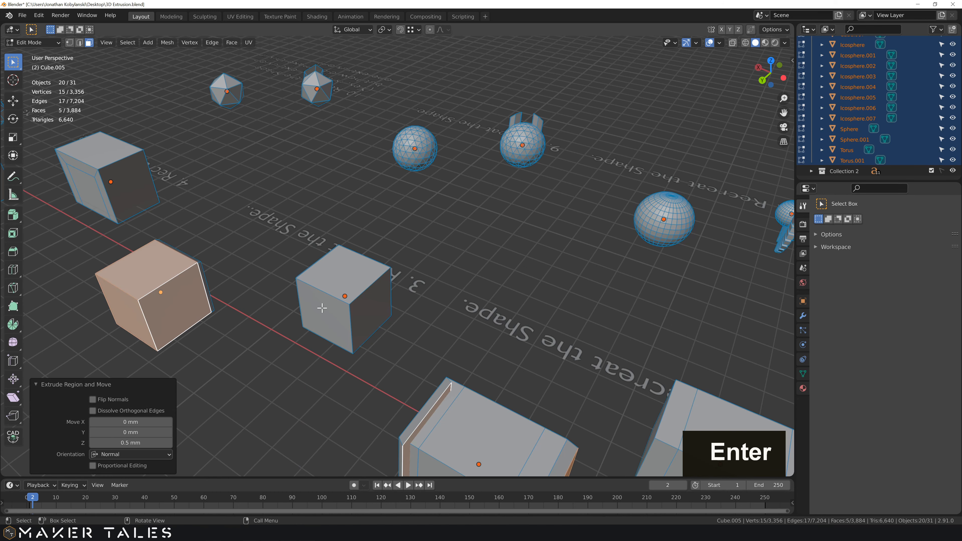
scroll(321, 308, down, 4)
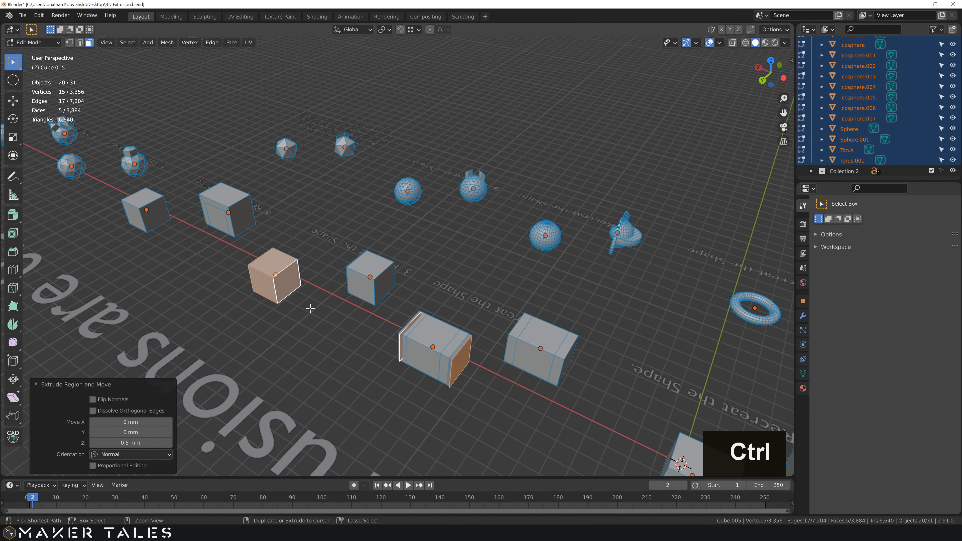
key(ctrl+z)
key(ctrl+z)
click(324, 318)
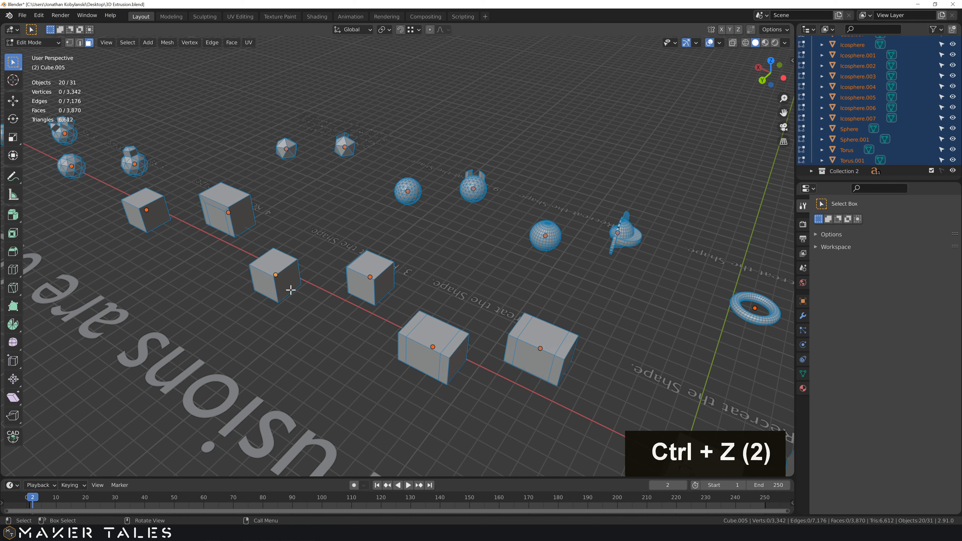
Extrude the top and two adjoining side faces of the exercise 3 cube together by 0.5 mm, then clear the selection.
click(290, 290)
shift+click(273, 264)
shift+click(263, 285)
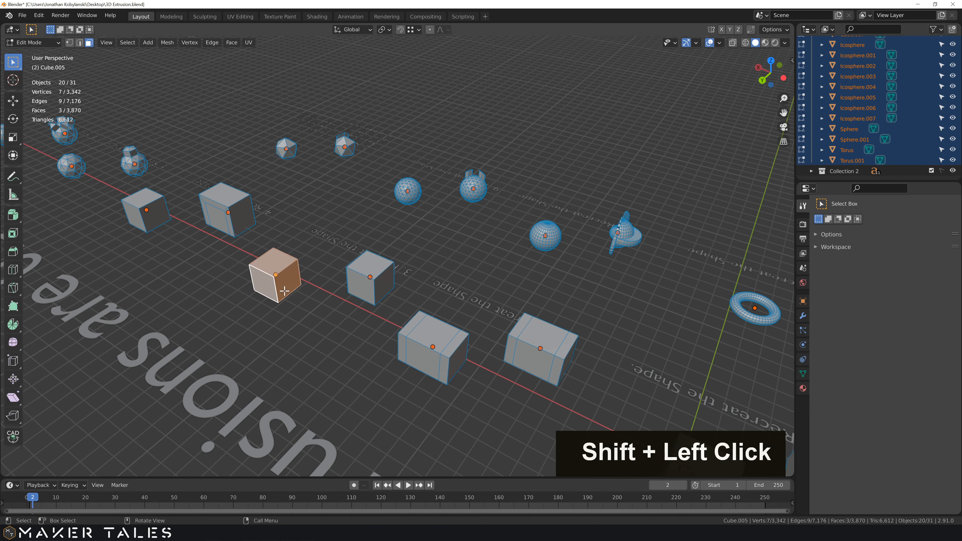
text(e)
text(0.5)
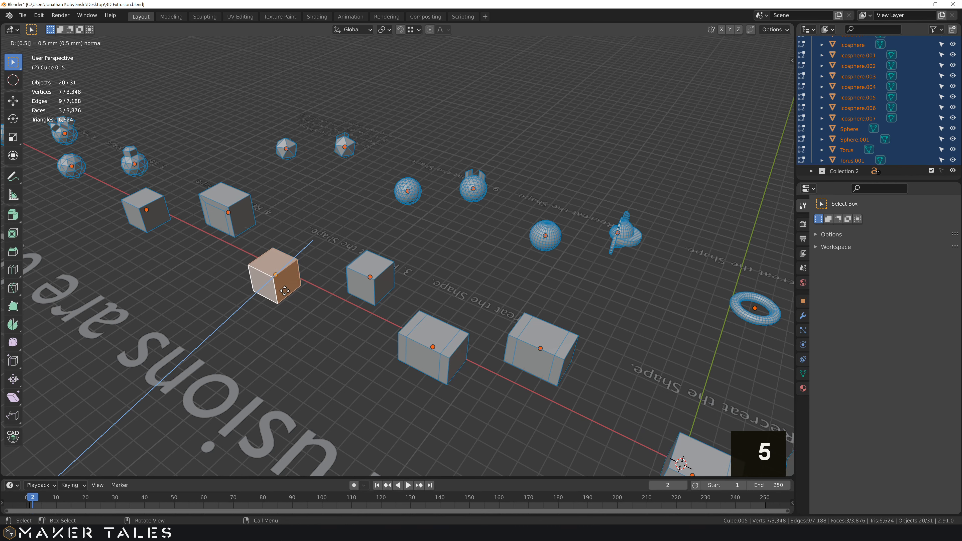
key(Return)
middle_drag(351, 279, 261, 275)
click(566, 322)
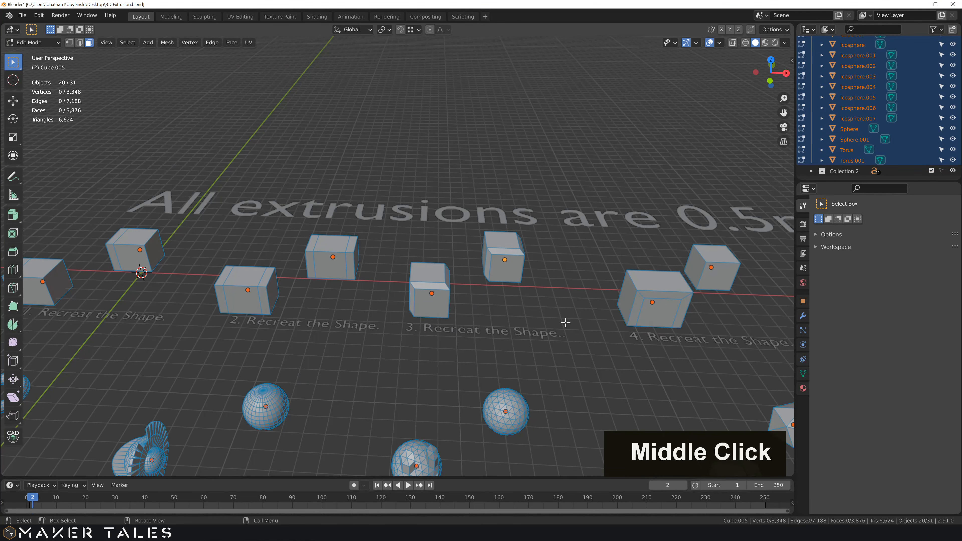
Extrude the top and both X-side faces of the exercise 4 cube by 0.5 mm along normals with even thickness on.
shift+middle_drag(600, 304, 264, 279)
scroll(319, 304, up, 2)
scroll(320, 304, up, 2)
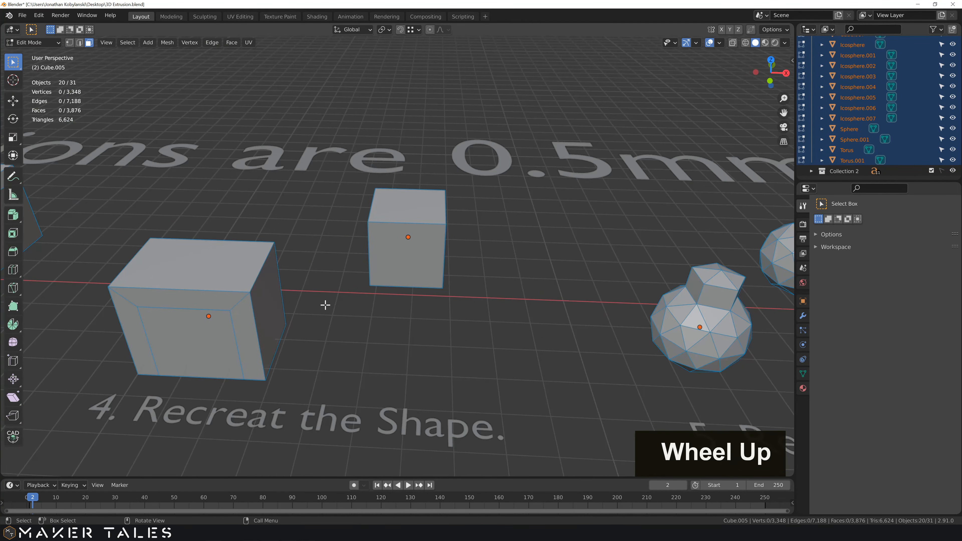
shift+middle_drag(327, 305, 366, 281)
click(360, 246)
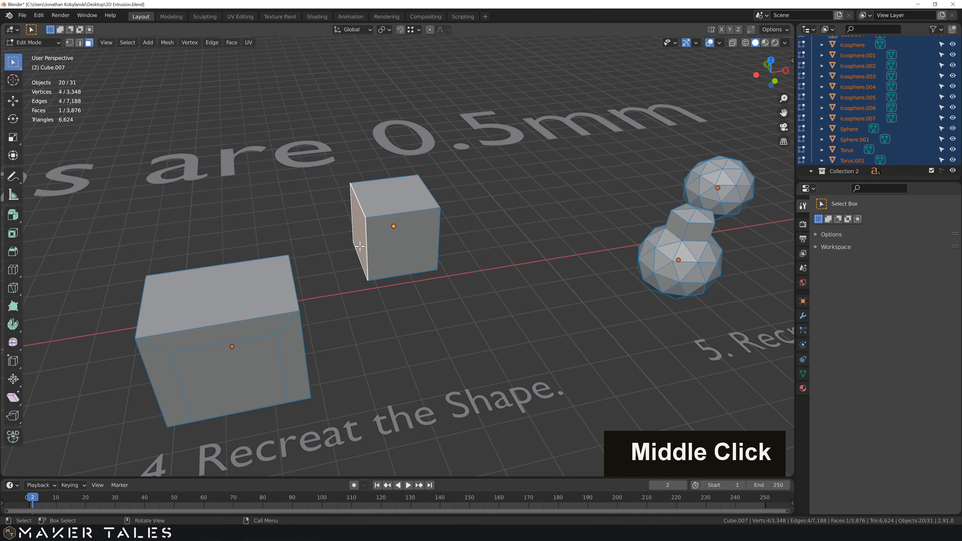
shift+click(388, 208)
middle_drag(388, 207, 429, 237)
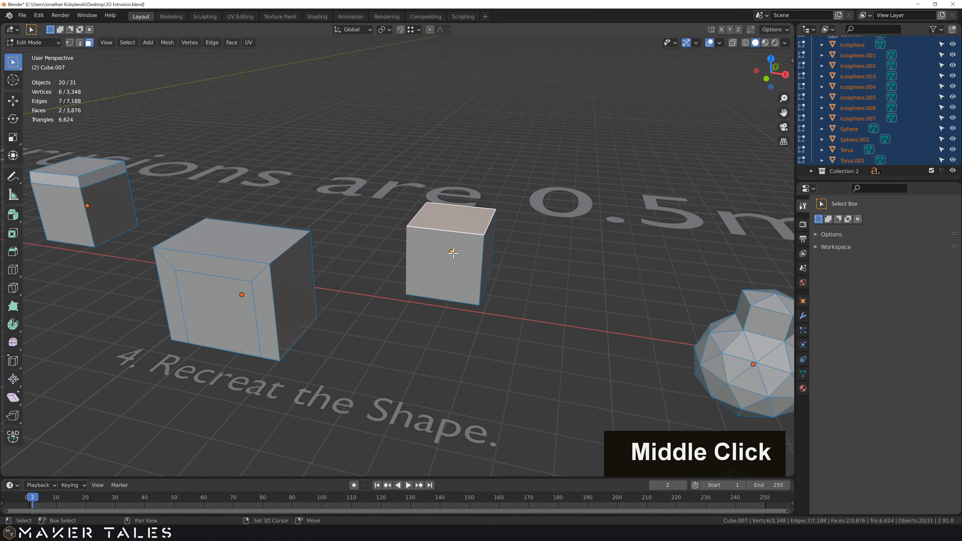
shift+click(487, 251)
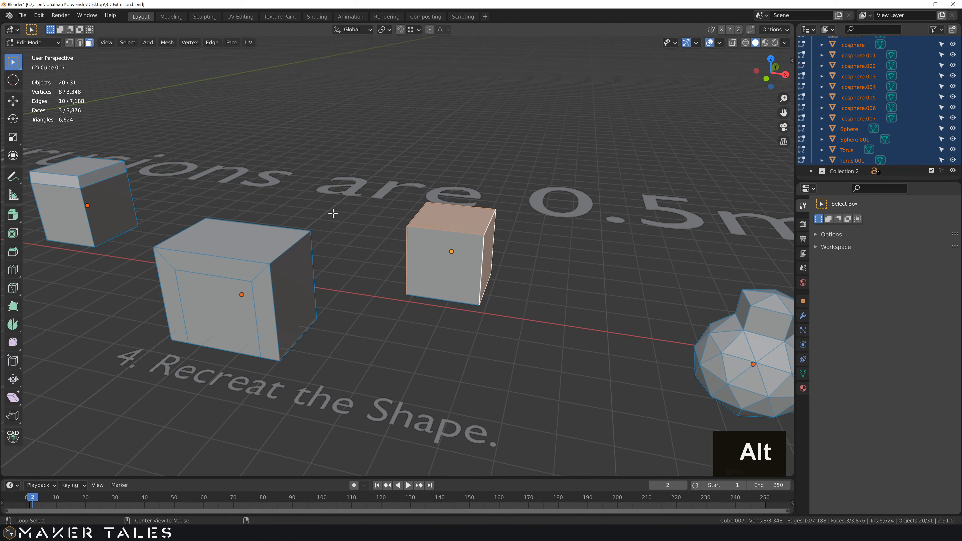
key(alt+e)
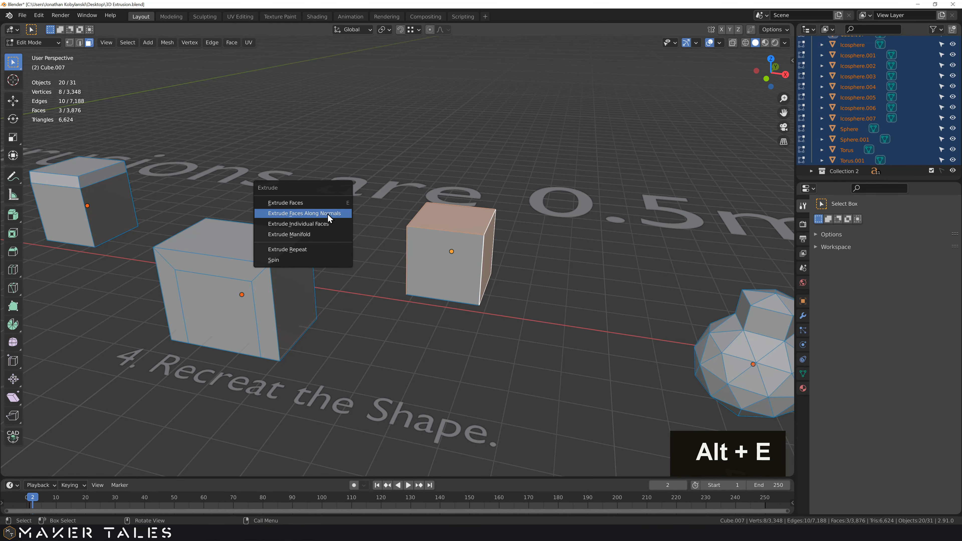
click(329, 214)
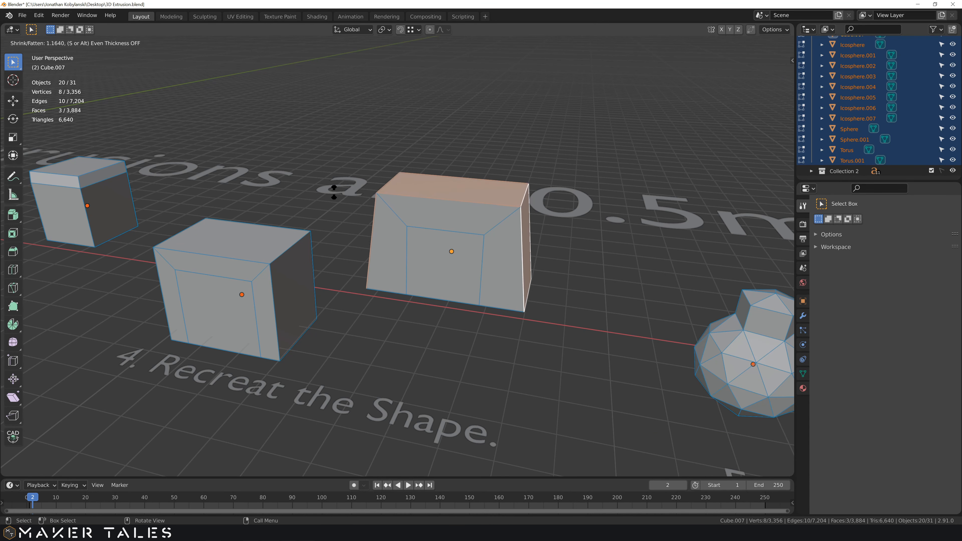
text(0.5)
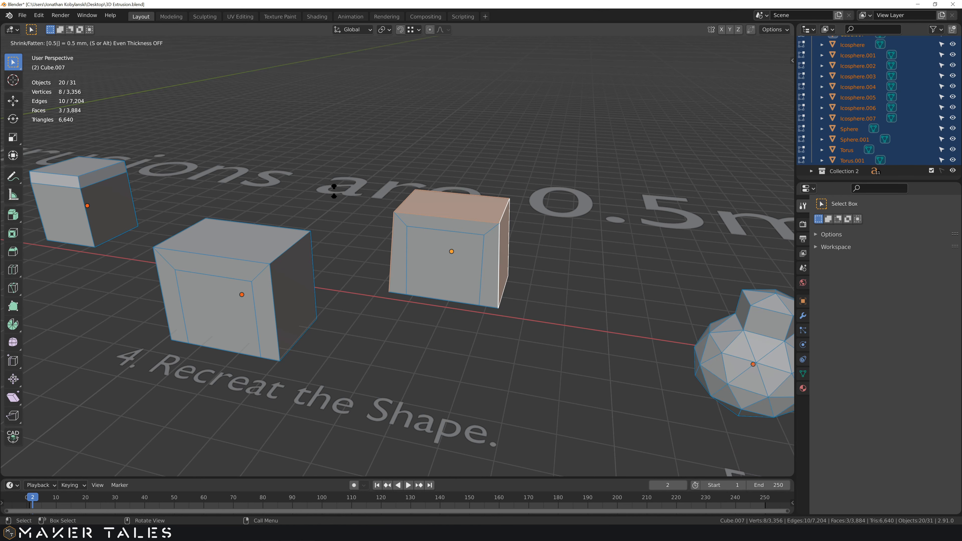
text(s)
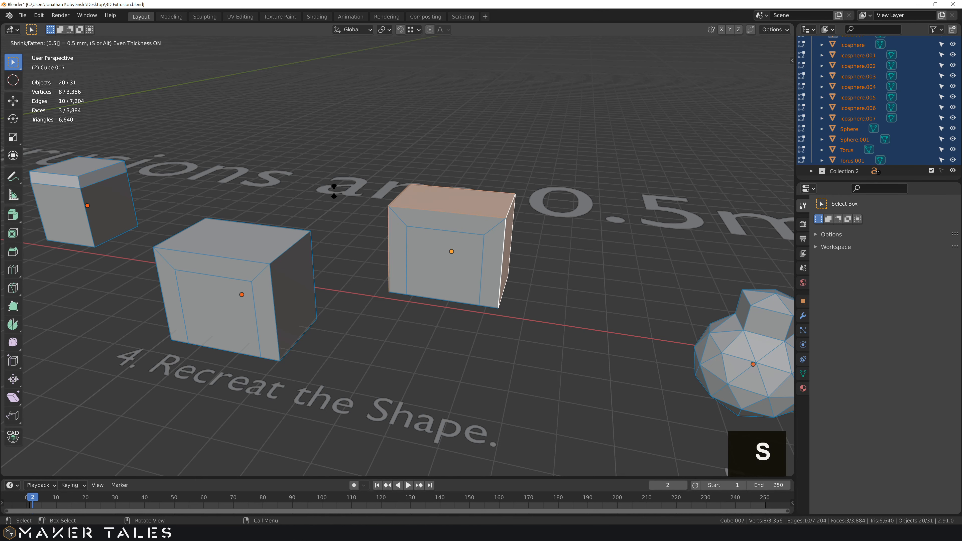
key(Return)
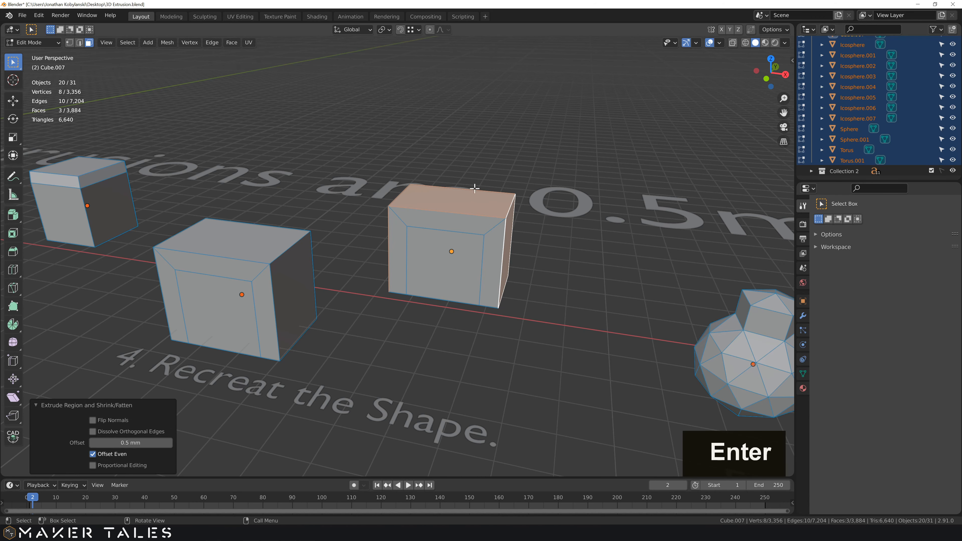
Extrude the five triangular faces at the top of the exercise 5 icosphere together by 0.5 mm along their normal.
middle_drag(579, 227, 362, 225)
scroll(595, 240, down, 3)
scroll(444, 251, up, 2)
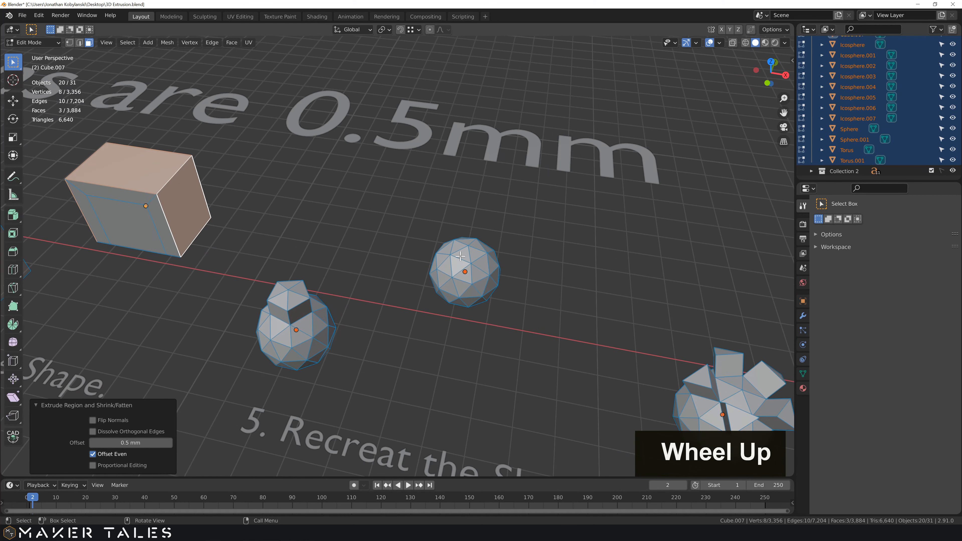
click(462, 251)
shift+click(466, 243)
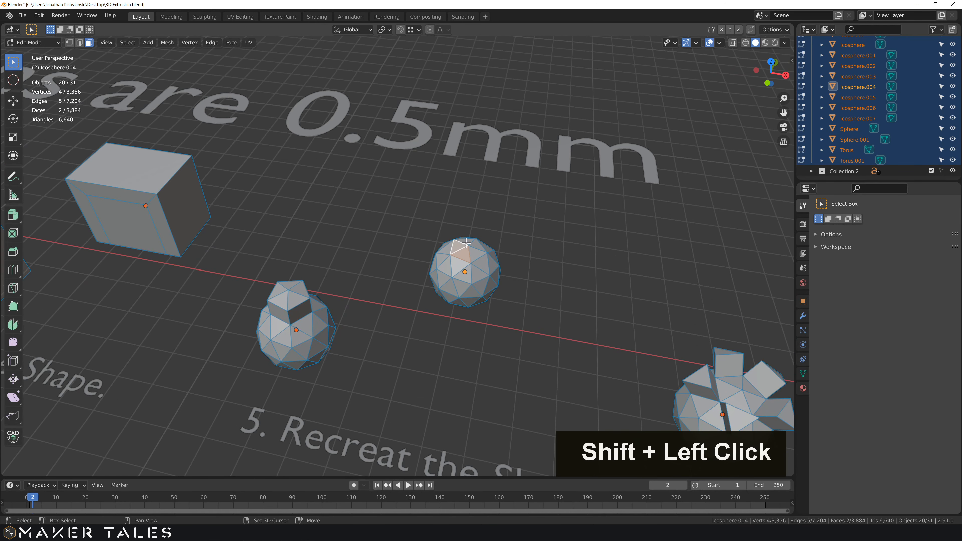
shift+click(475, 254)
middle_drag(475, 253, 441, 245)
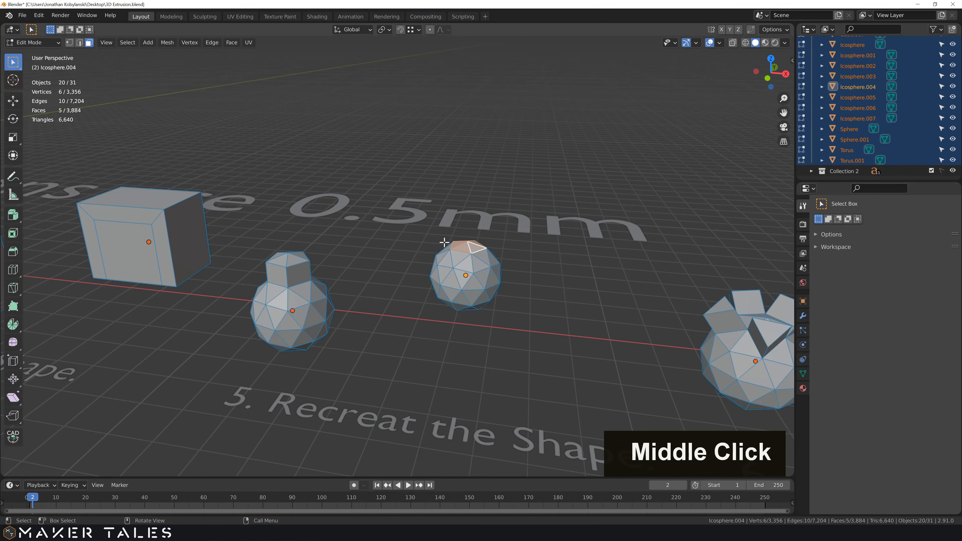
key(e)
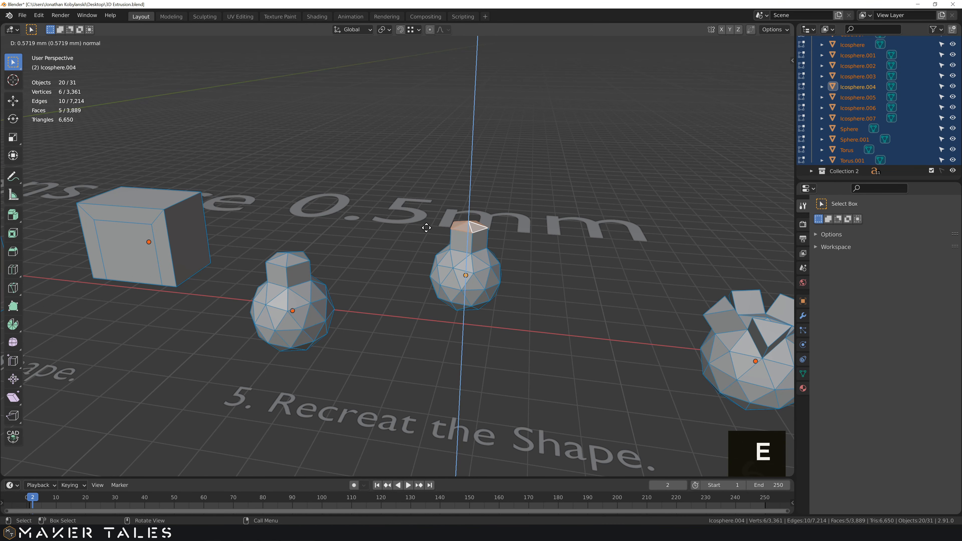
text(0.5)
key(Return)
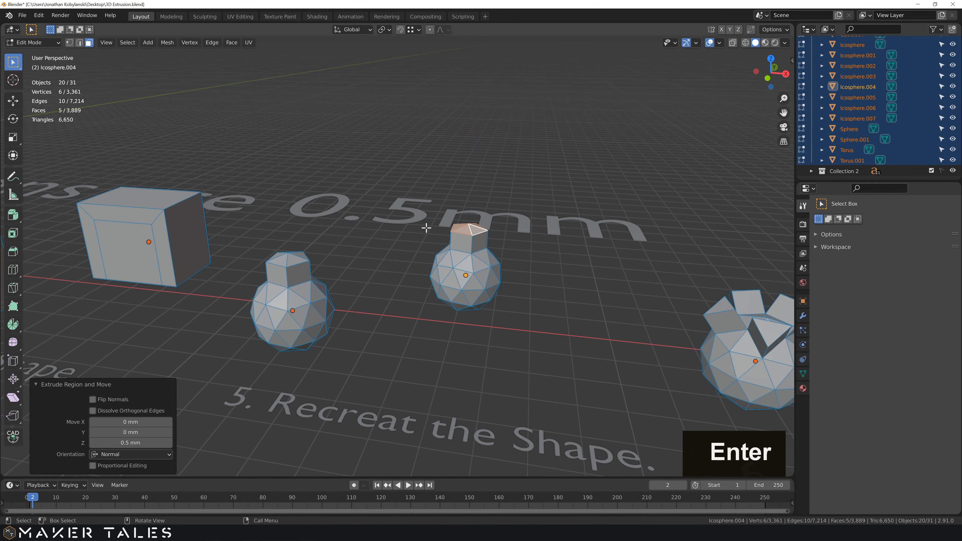
Extrude five separate triangles around the top of the exercise 6 icosphere by 0.5 mm with Extrude Individual Faces, then clear the selection.
scroll(471, 277, down, 4)
shift+middle_drag(389, 275, 362, 348)
scroll(349, 296, down, 3)
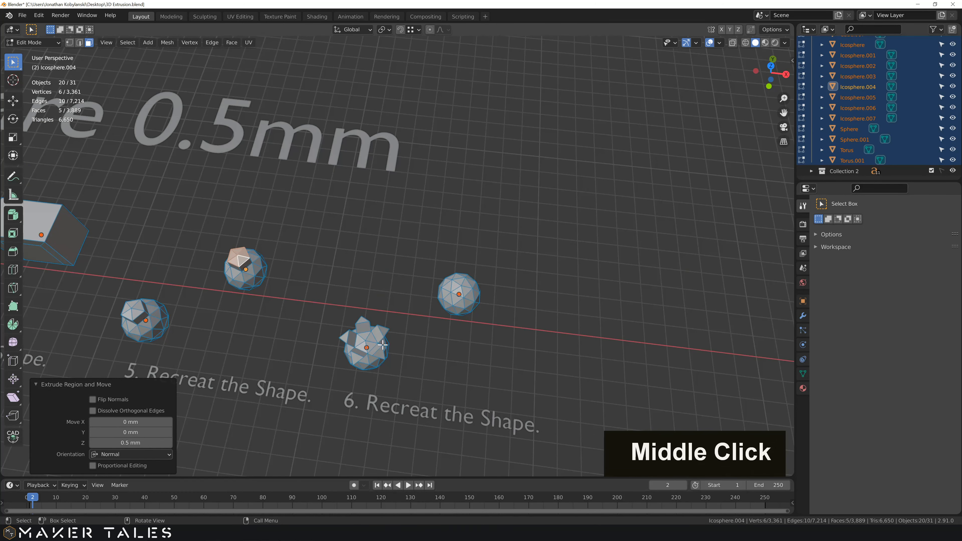
click(416, 343)
scroll(416, 343, up, 2)
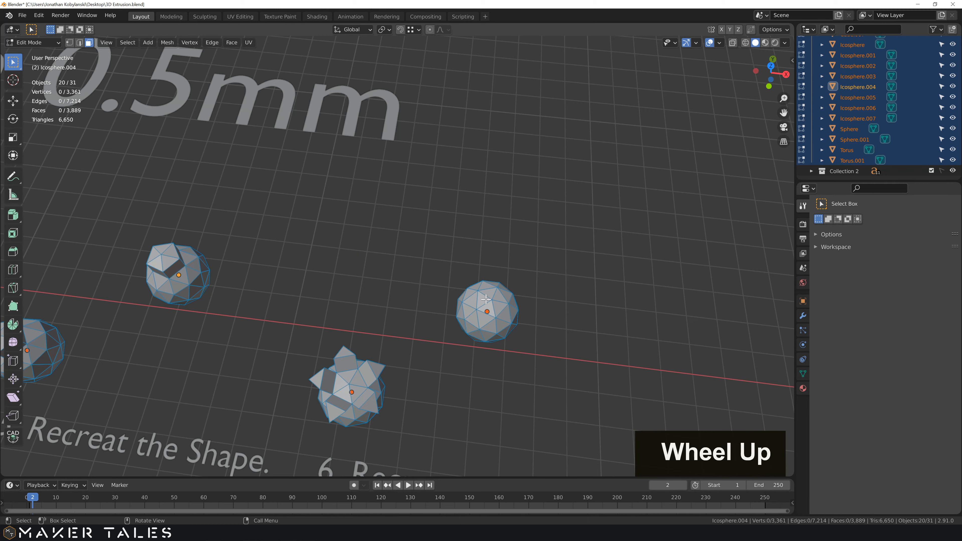
shift+middle_drag(486, 299, 413, 309)
click(409, 296)
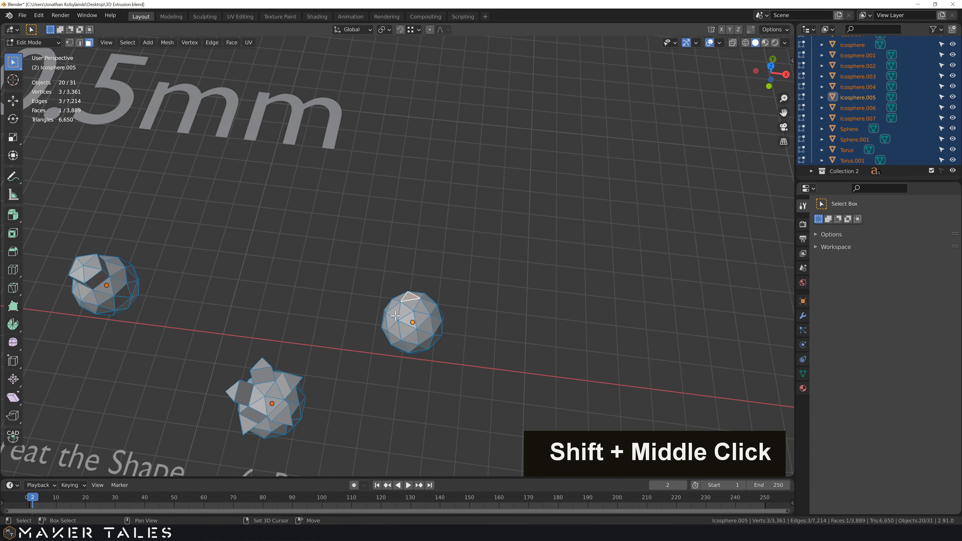
shift+click(401, 323)
shift+click(421, 326)
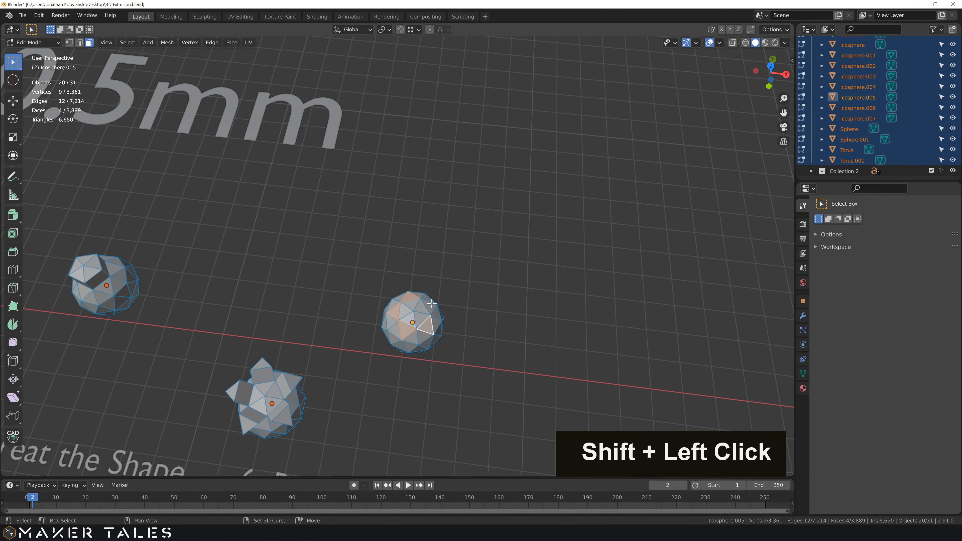
shift+click(427, 316)
middle_drag(399, 361, 453, 294)
scroll(382, 284, up, 2)
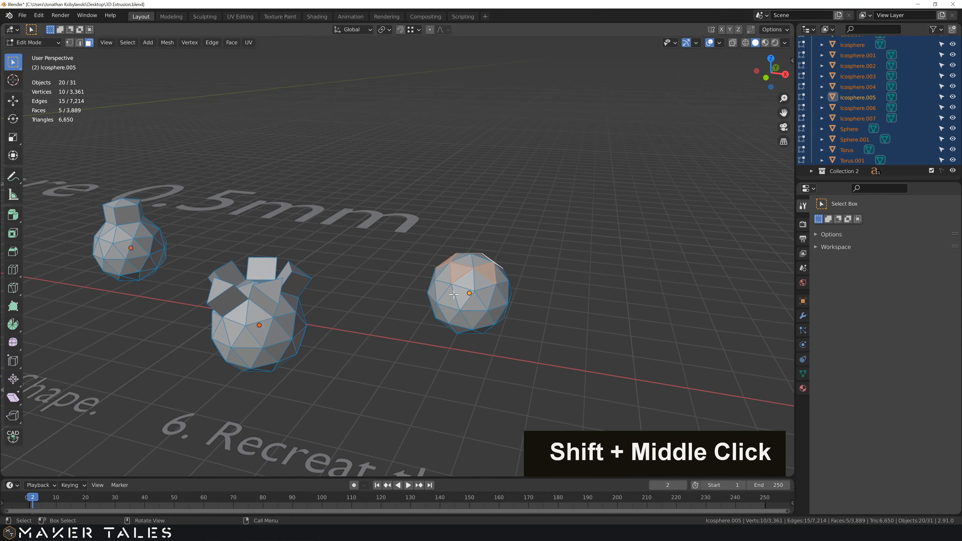
key(alt+e)
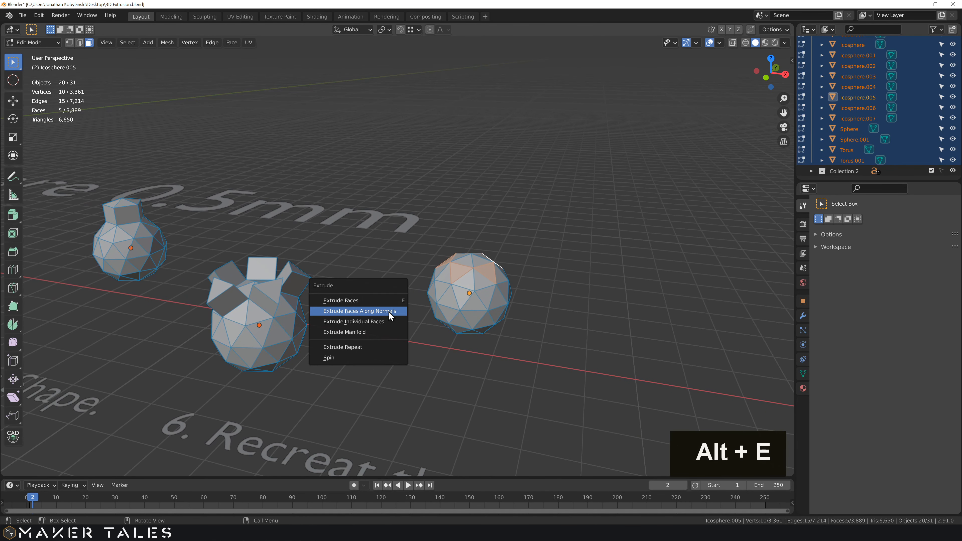
click(377, 324)
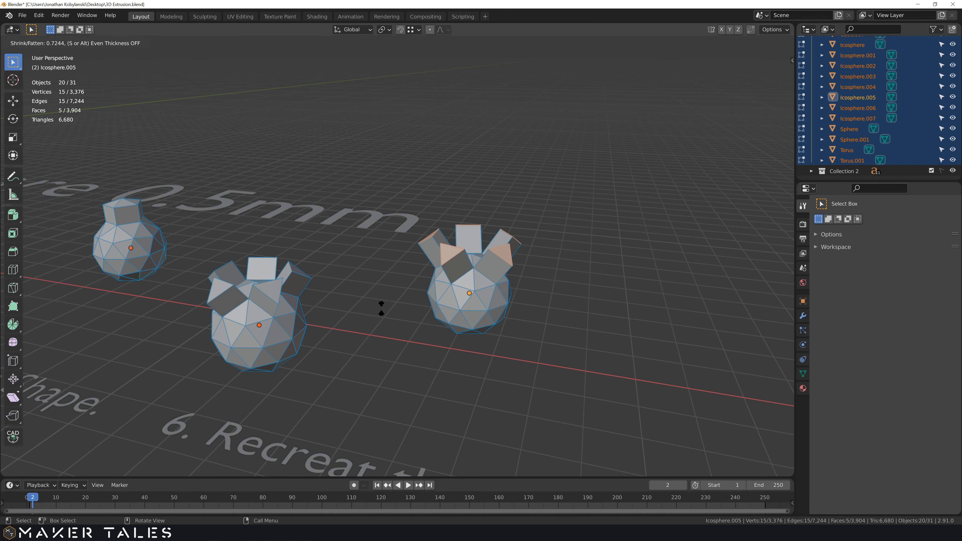
text(0.5)
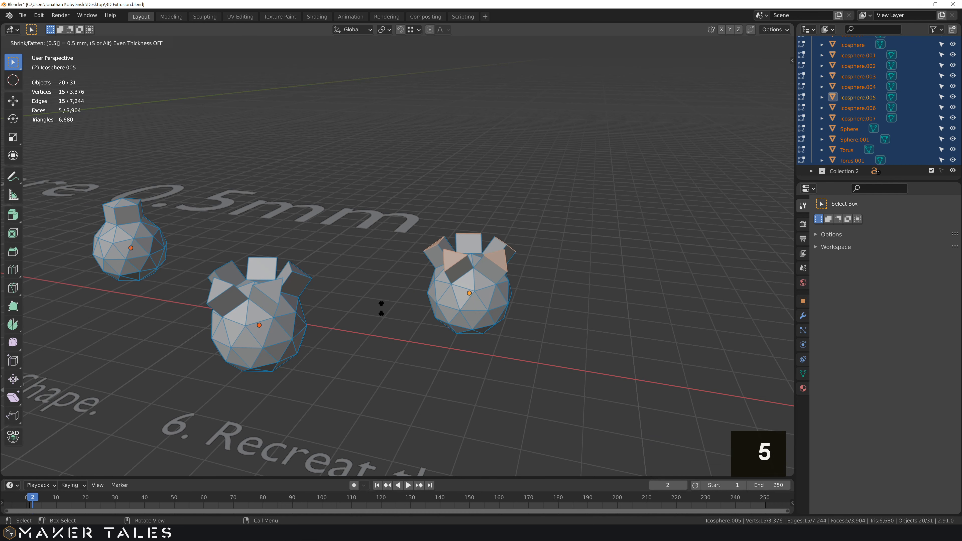
key(Return)
scroll(382, 308, down, 4)
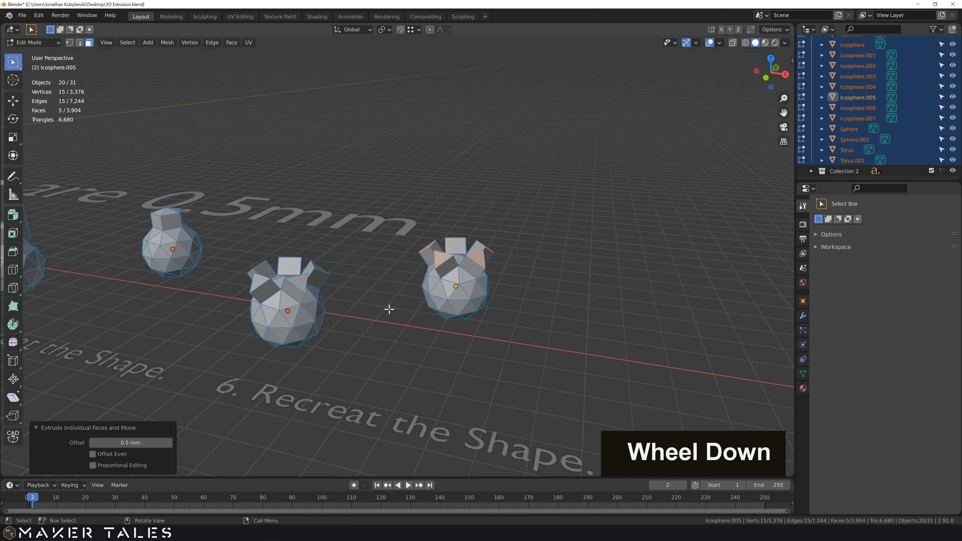
click(361, 350)
Extrude the top face loop of the exercise 7 torus upward by 0.5 mm along global Z.
scroll(340, 354, down, 5)
shift+middle_drag(459, 344, 623, 354)
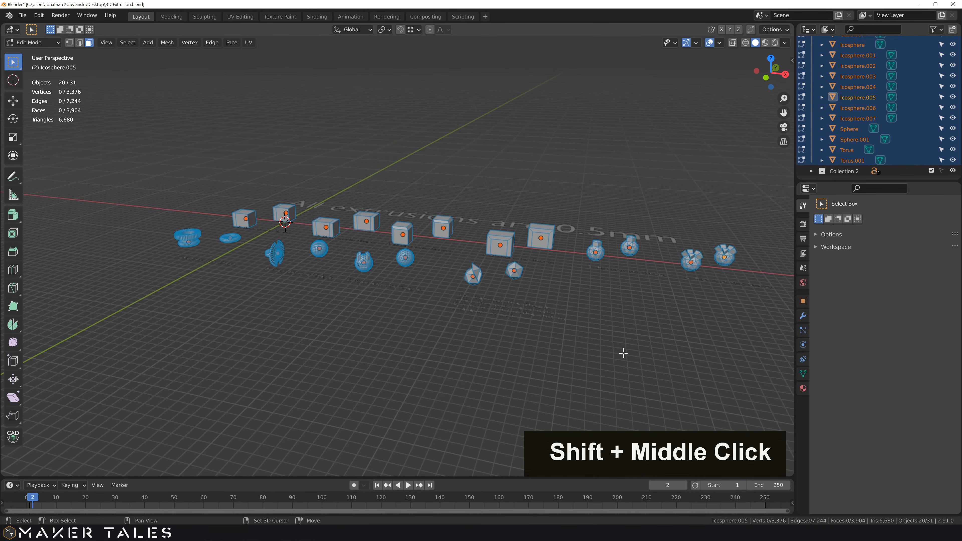
scroll(262, 258, up, 3)
shift+middle_drag(253, 260, 384, 212)
scroll(389, 327, up, 4)
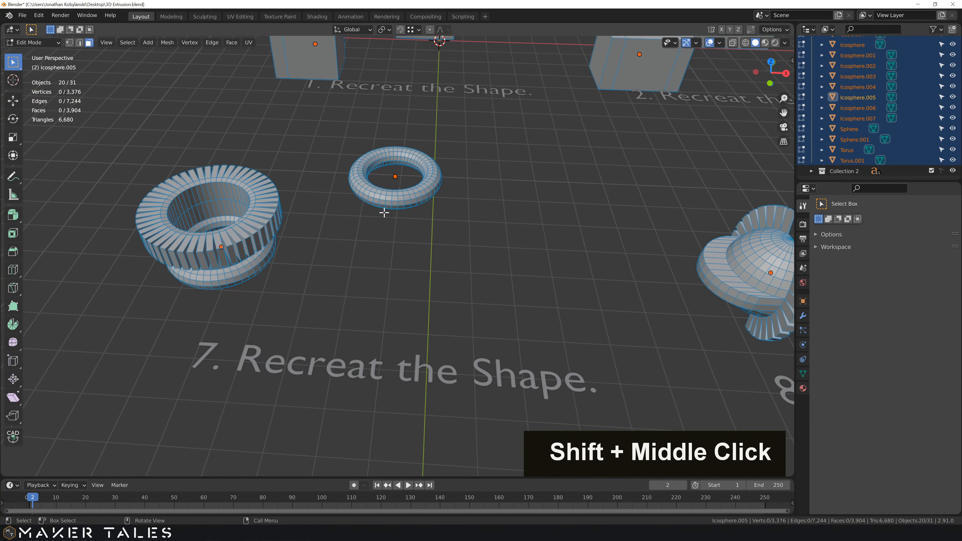
middle_drag(363, 318, 369, 288)
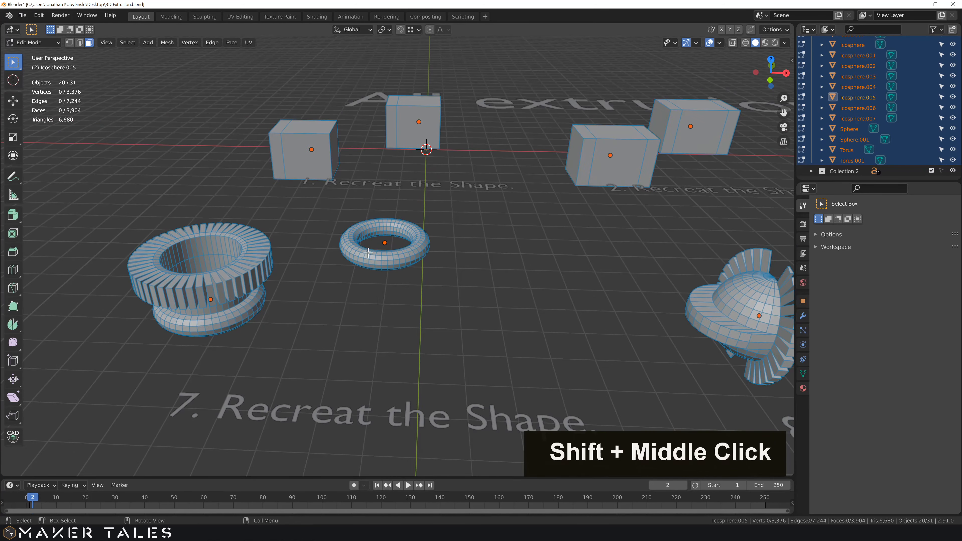
scroll(366, 248, up, 3)
alt+click(336, 223)
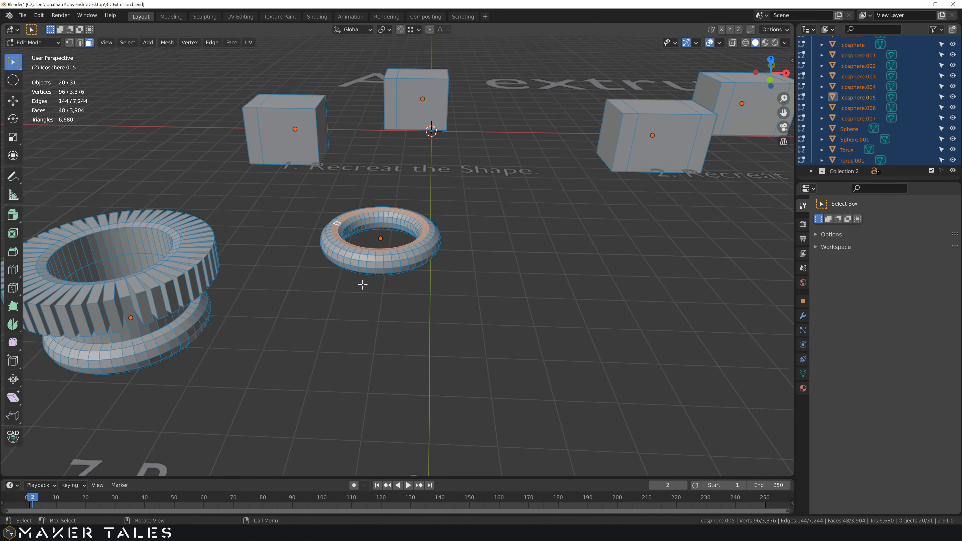
key(e)
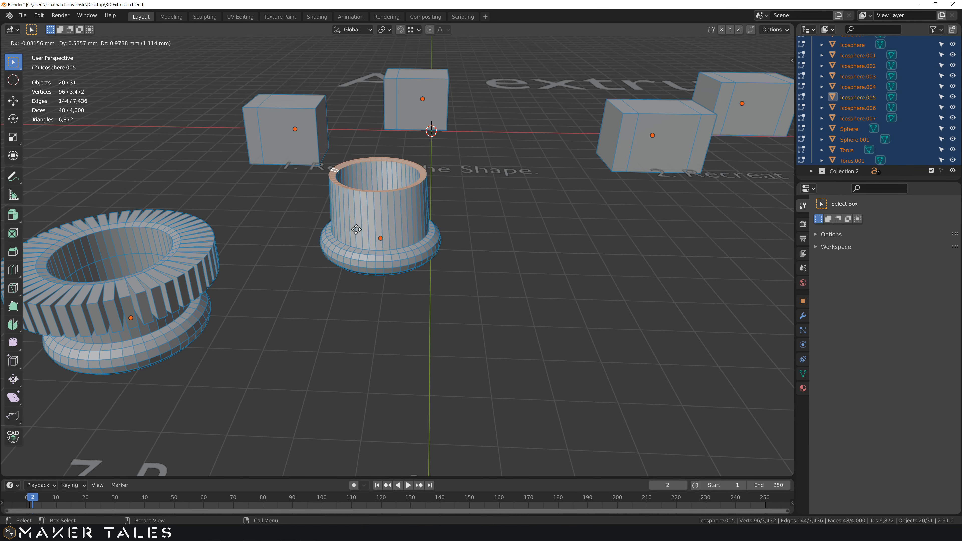
key(z)
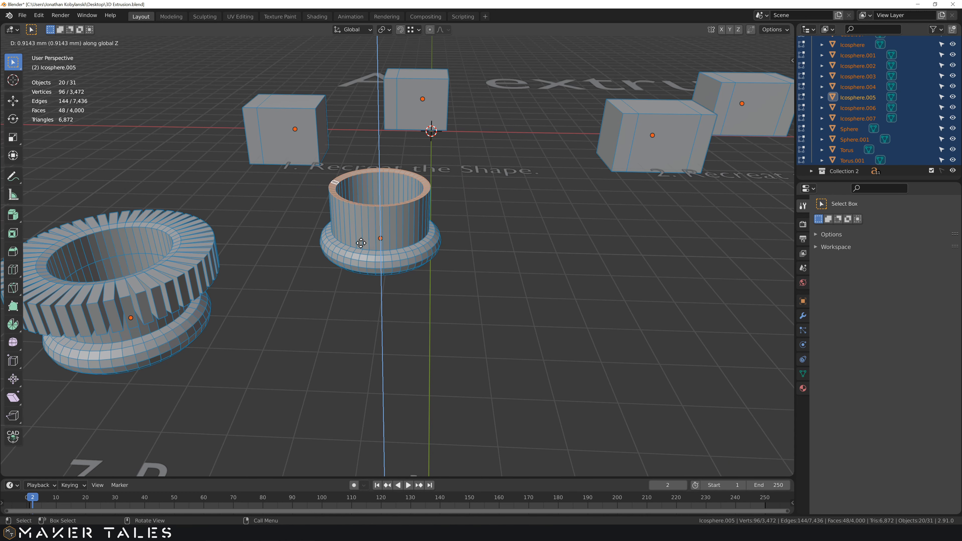
text(0.5)
key(Return)
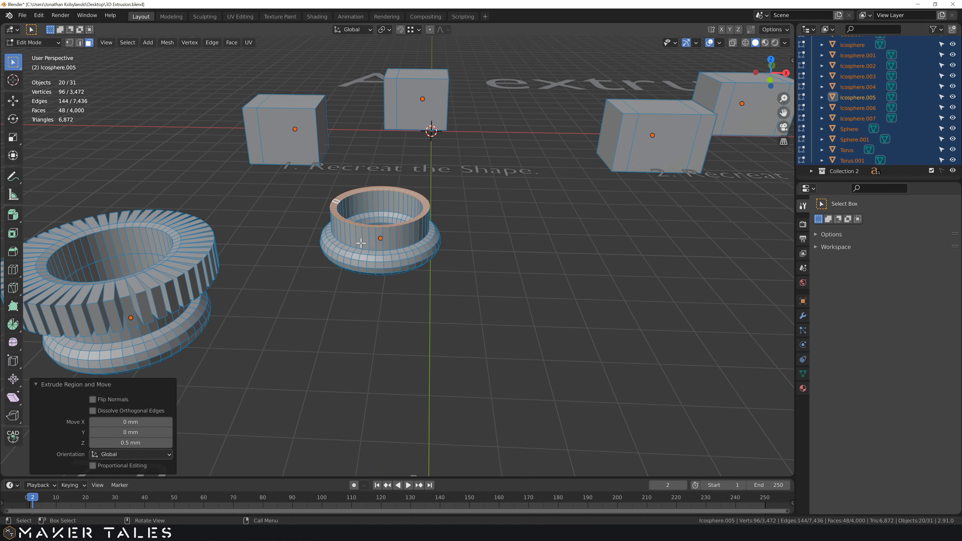
Extrude the raised top face loop of the exercise 7 torus another 0.5 mm along global Z.
key(e)
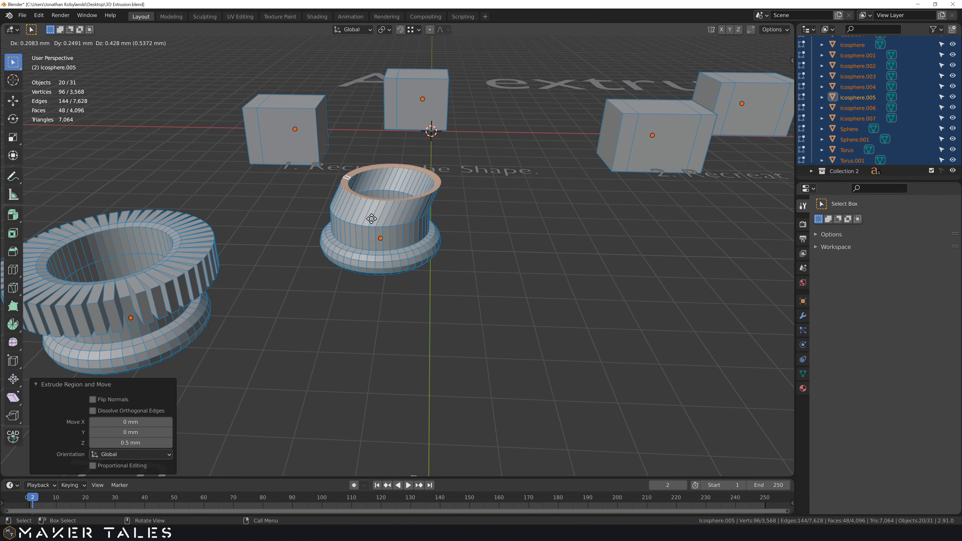
key(z)
key(0)
key(period)
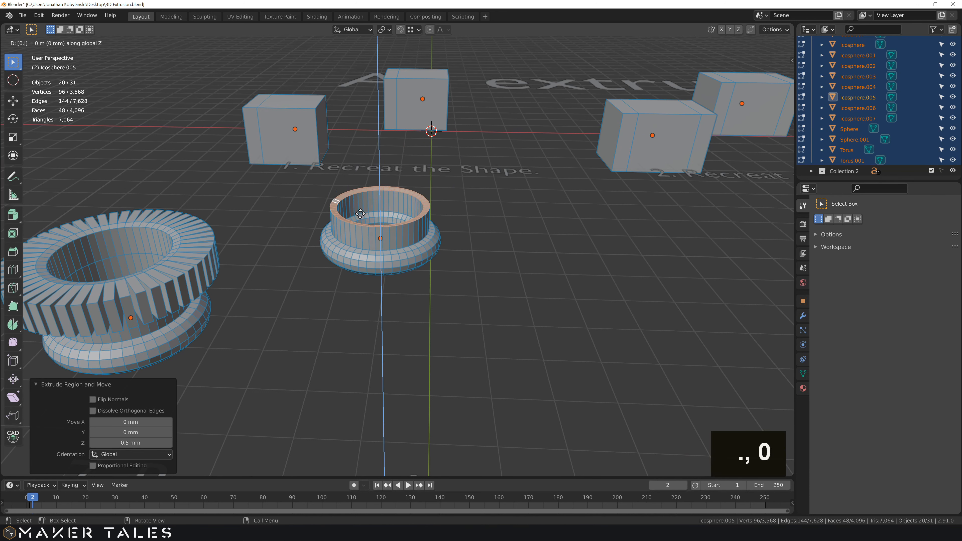
text(5)
key(Return)
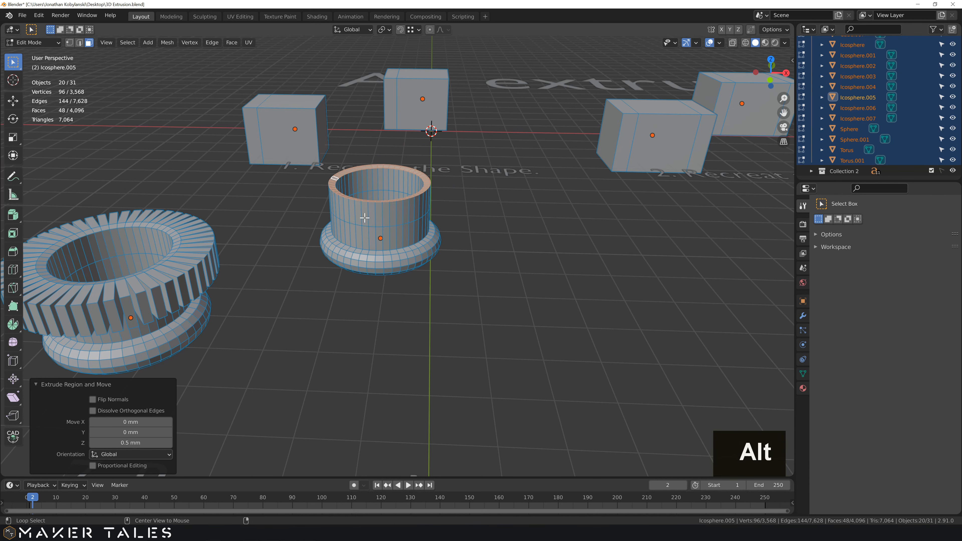
alt+click(364, 215)
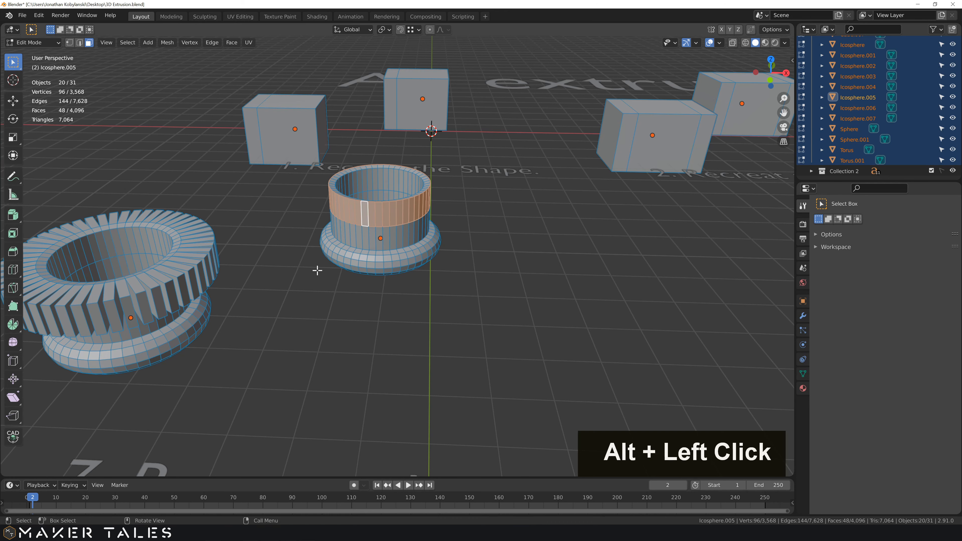
key(alt+e)
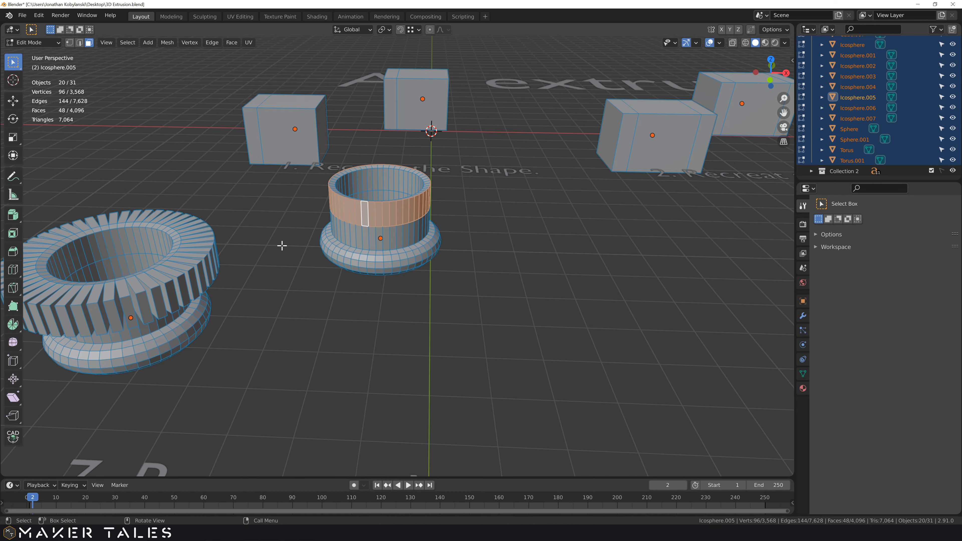
key(Tab)
key(Tab)
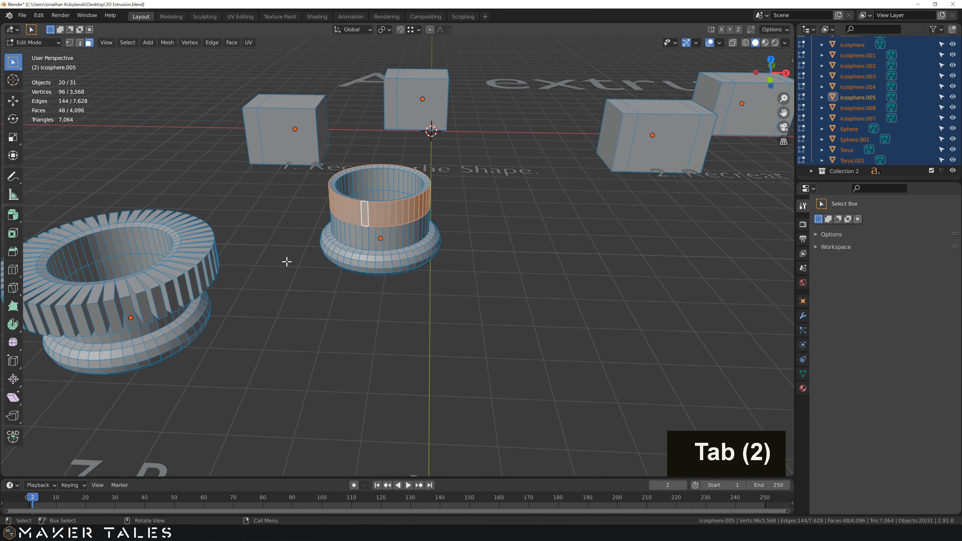
key(alt+e)
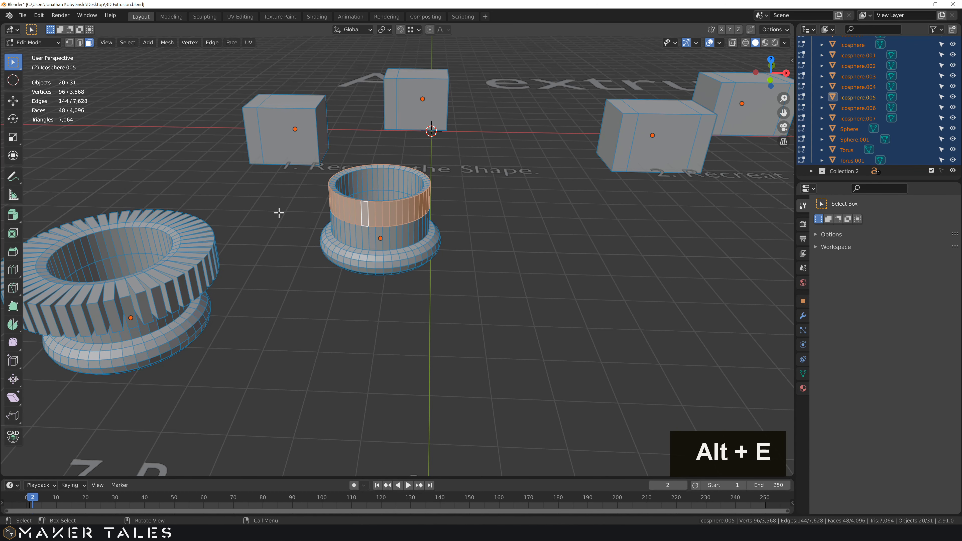
click(279, 213)
Leave multi-object editing and enter Edit Mode on the exercise 7 torus alone.
key(Tab)
click(281, 253)
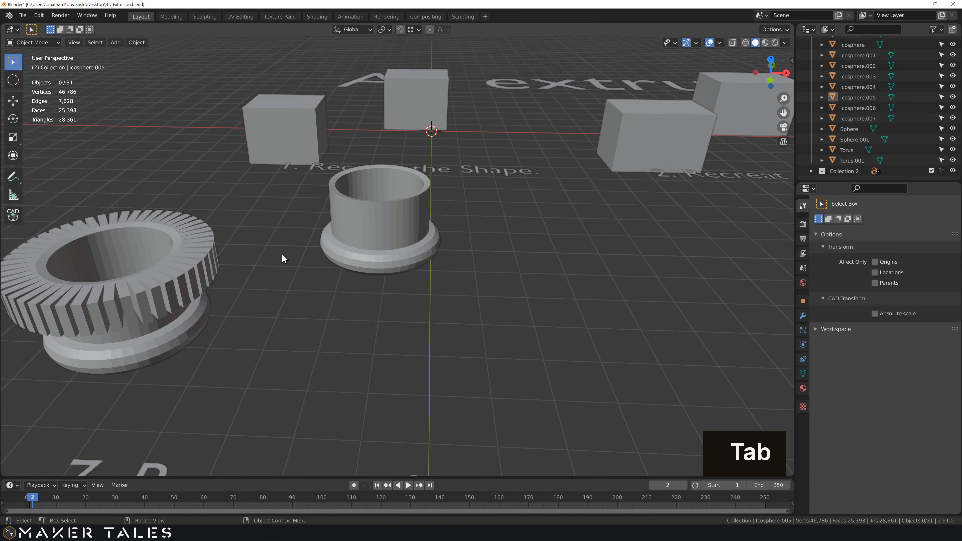
click(369, 233)
key(Tab)
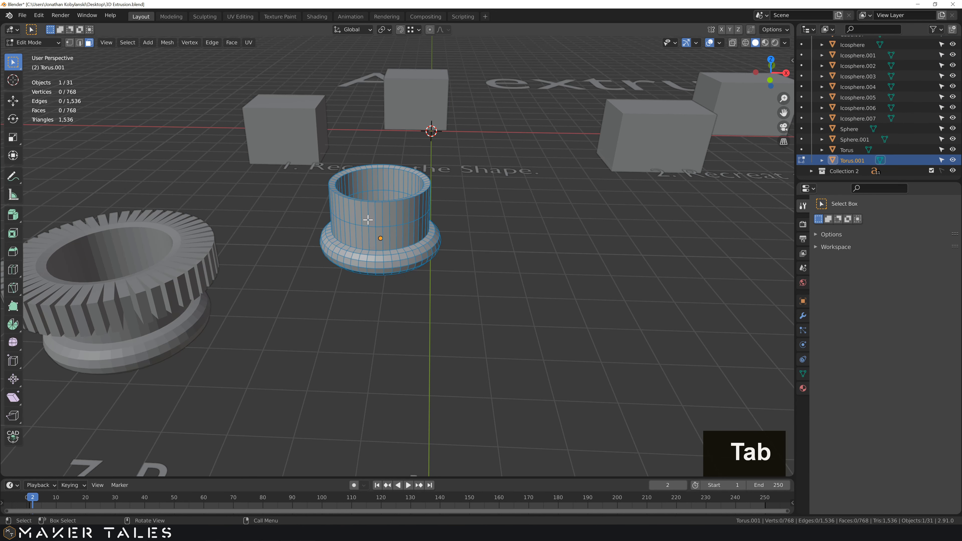
Extrude the outer face loop of the torus's upper wall segment outward by 0.5 mm with Extrude Individual Faces.
alt+click(367, 219)
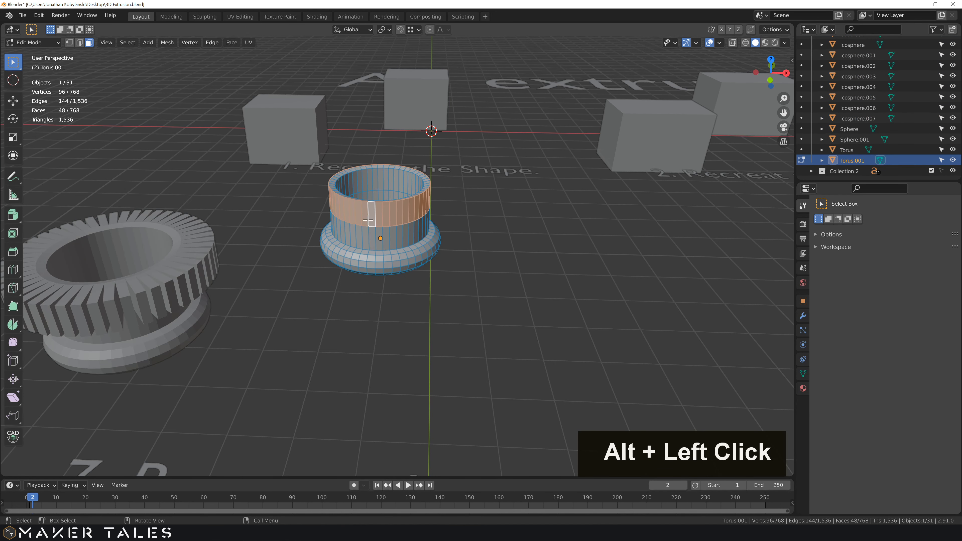
key(alt+e)
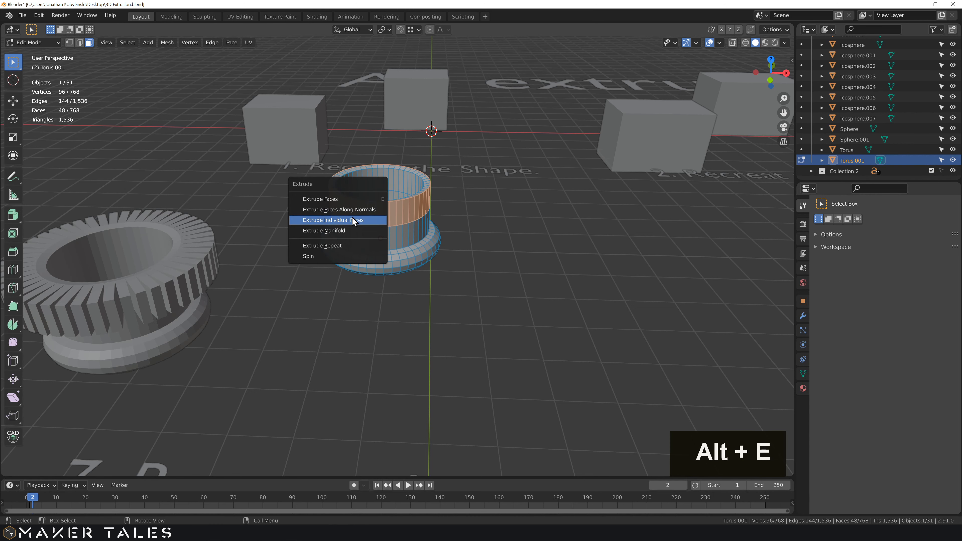
click(344, 221)
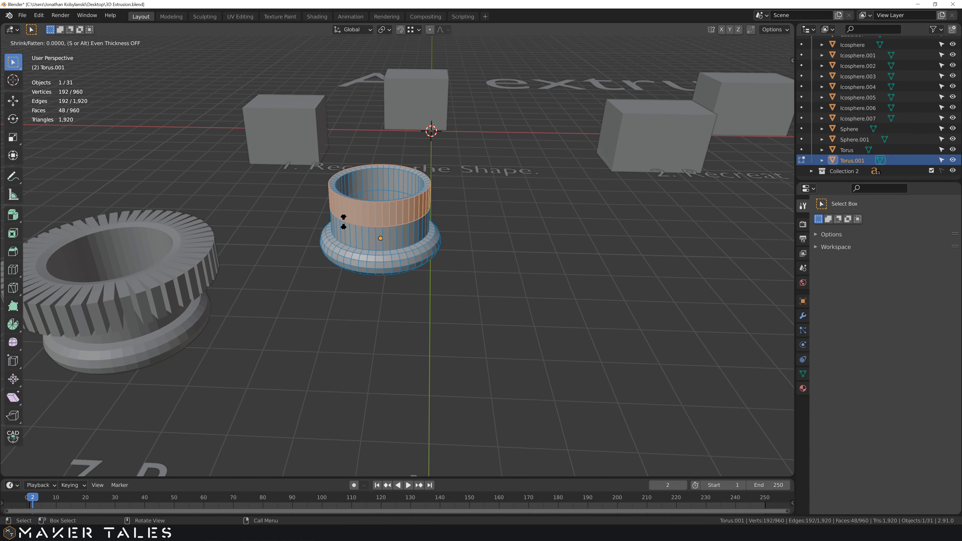
text(0.)
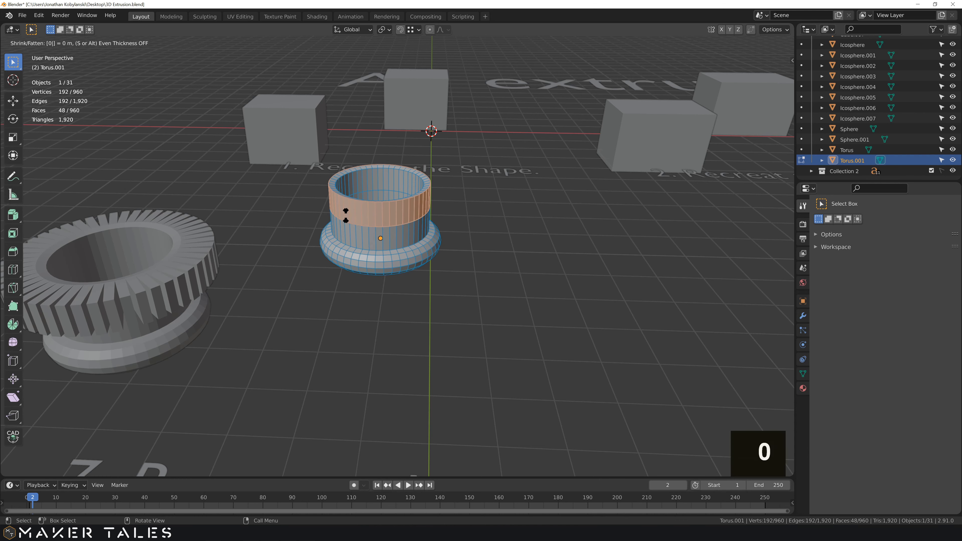
text(5)
key(Return)
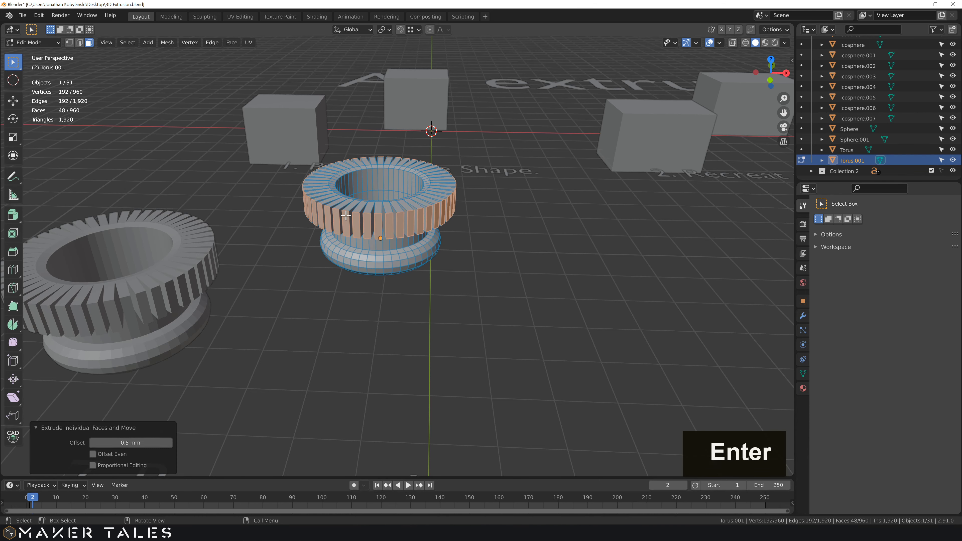
Leave Edit Mode on the torus, select only the exercise 8 reference shape and its base sphere, and enter Edit Mode on both.
key(Tab)
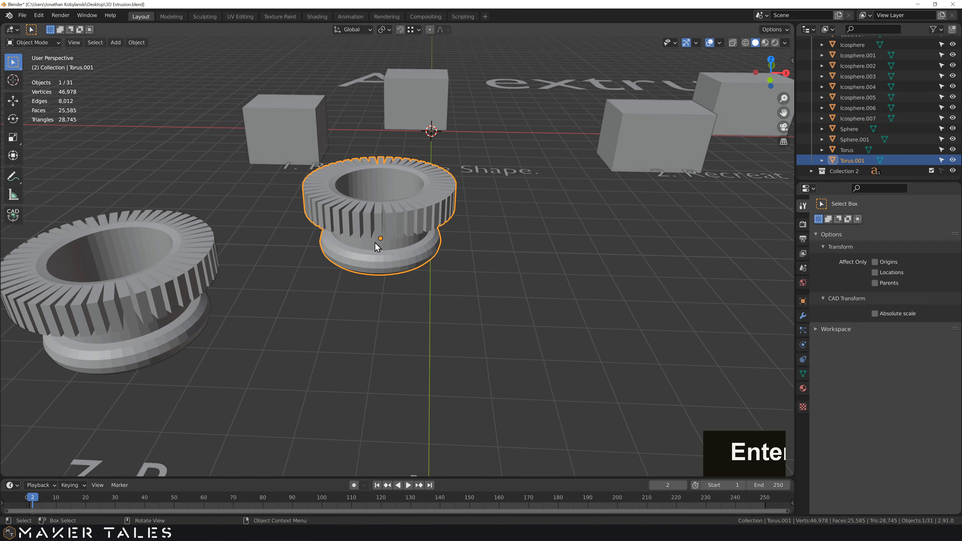
scroll(374, 242, down, 4)
shift+middle_drag(421, 282, 107, 273)
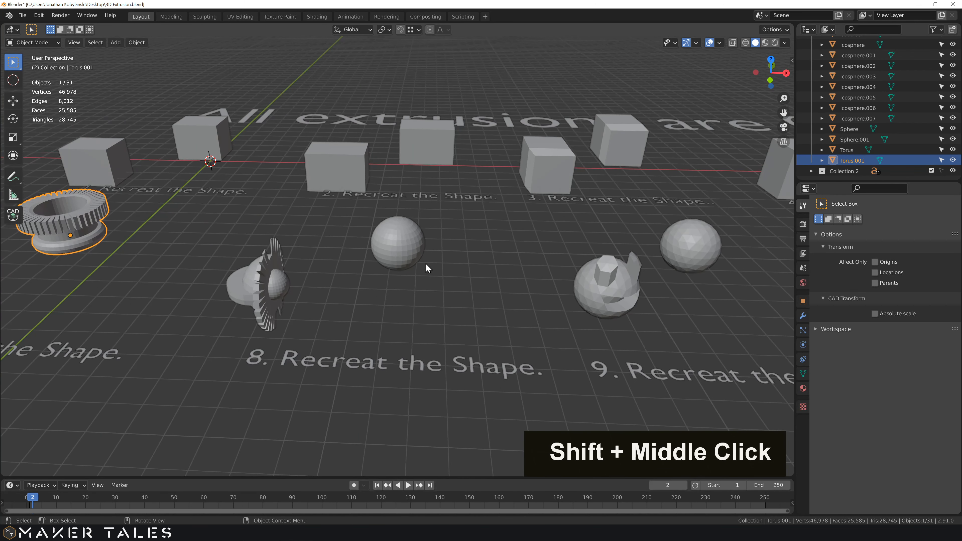
shift+click(273, 277)
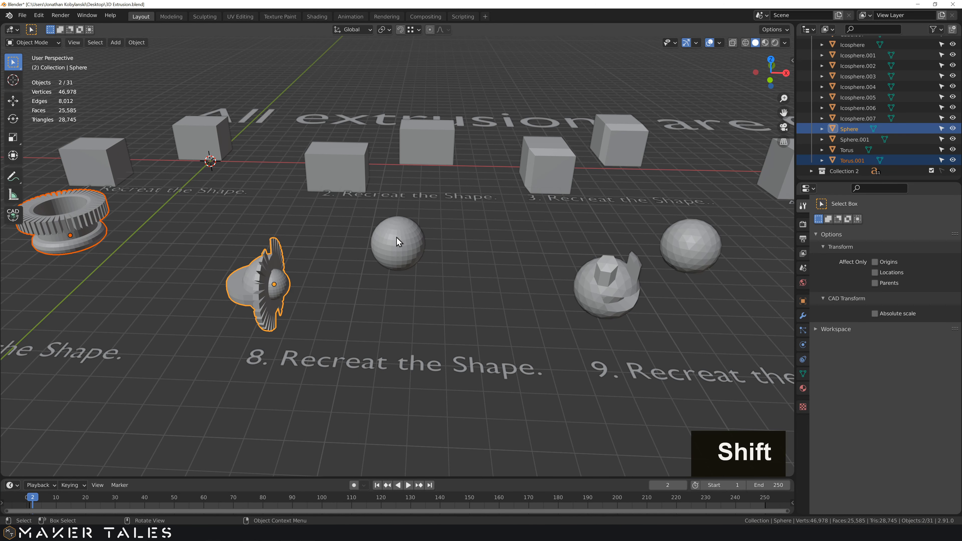
key(alt+a)
shift+click(392, 251)
shift+click(271, 279)
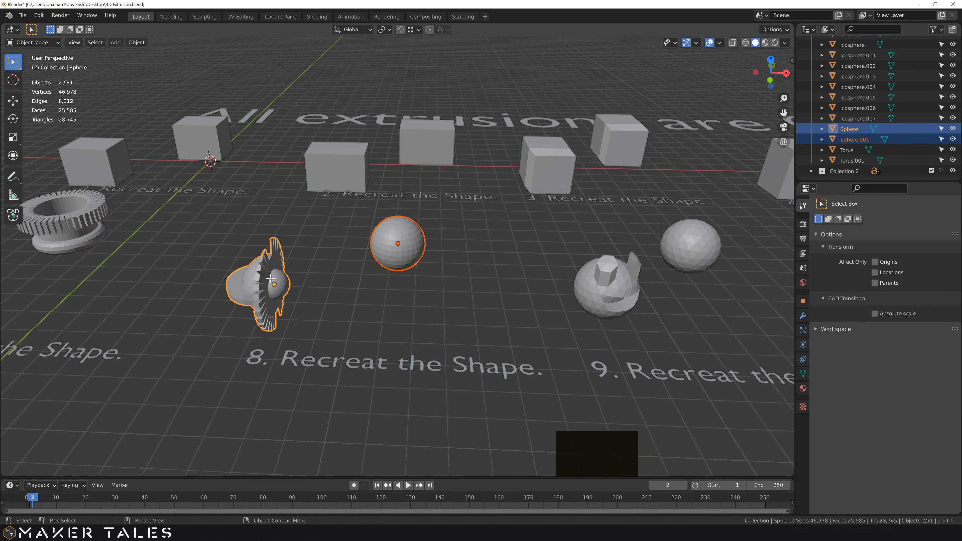
key(Tab)
Extrude all faces on the +X half of the exercise 8 base sphere by -0.5 mm along their normals.
mouse_move(312, 284)
middle_down()
mouse_move(323, 296)
mouse_move(382, 266)
mouse_move(313, 280)
middle_up()
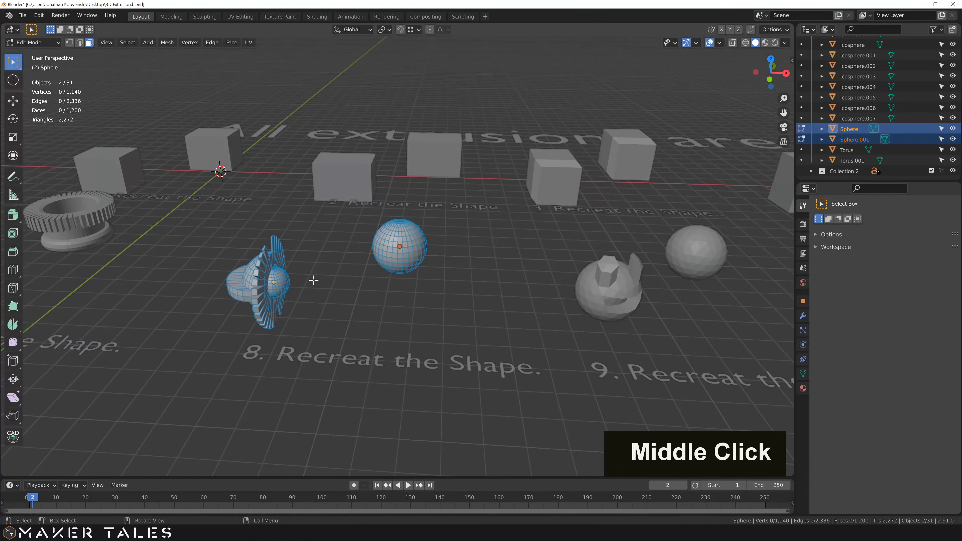
click(386, 269)
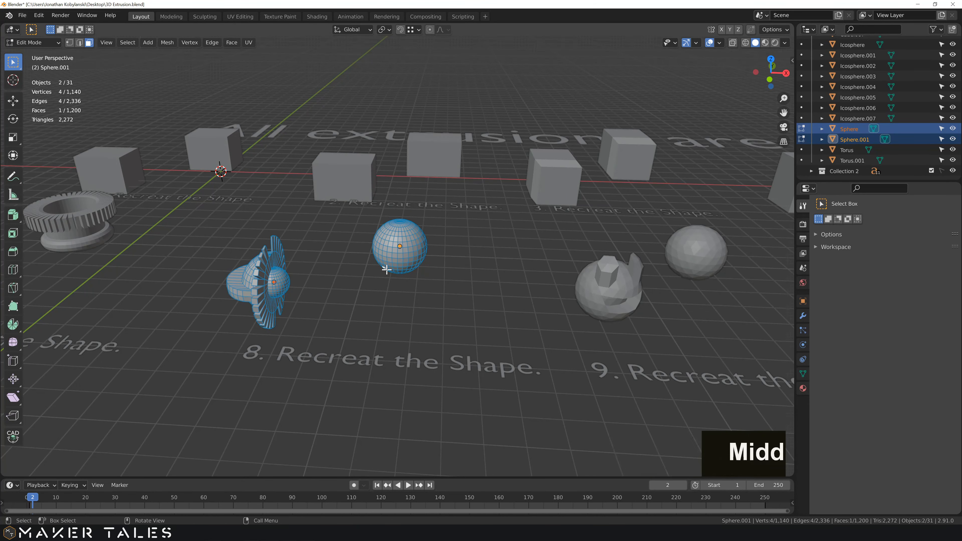
key(KP_7)
key(alt+z)
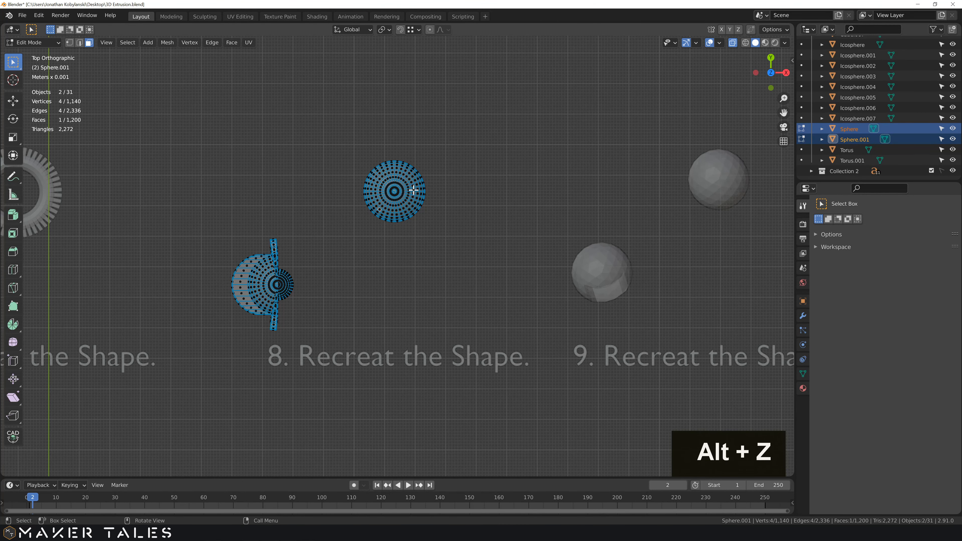
scroll(402, 168, up, 4)
shift+middle_drag(466, 124, 456, 209)
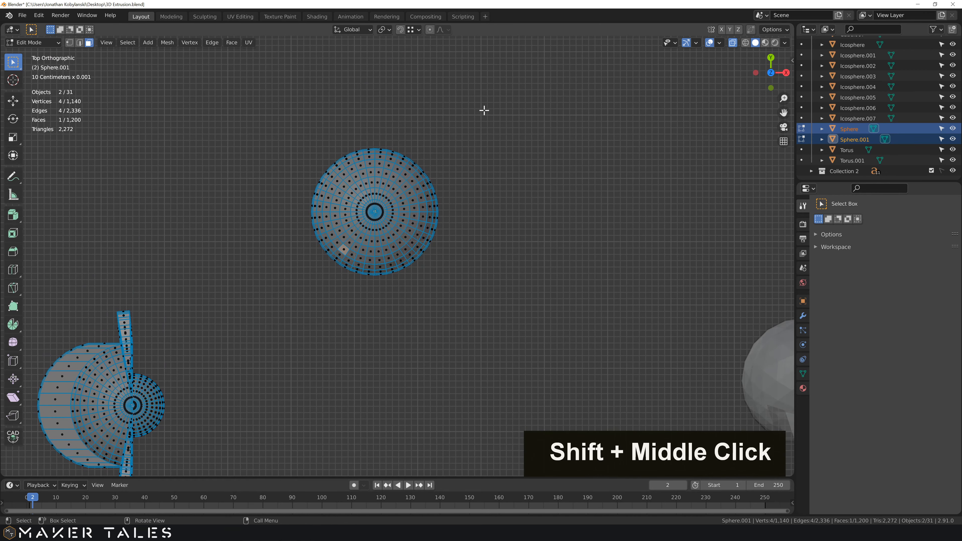
drag(490, 108, 372, 366)
drag(372, 366, 375, 369)
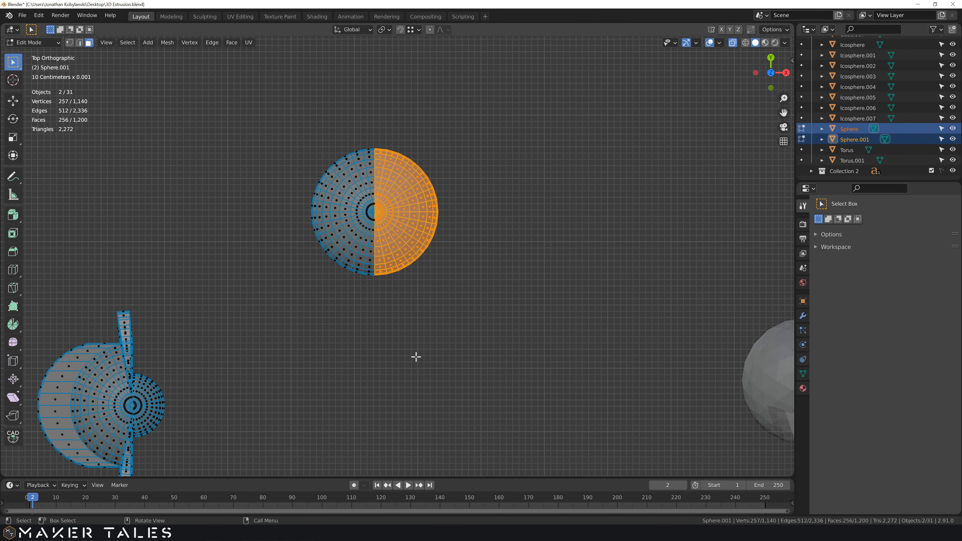
mouse_move(414, 354)
middle_down()
mouse_move(405, 304)
mouse_move(480, 248)
mouse_move(437, 271)
middle_up()
key(alt+z)
key(alt+e)
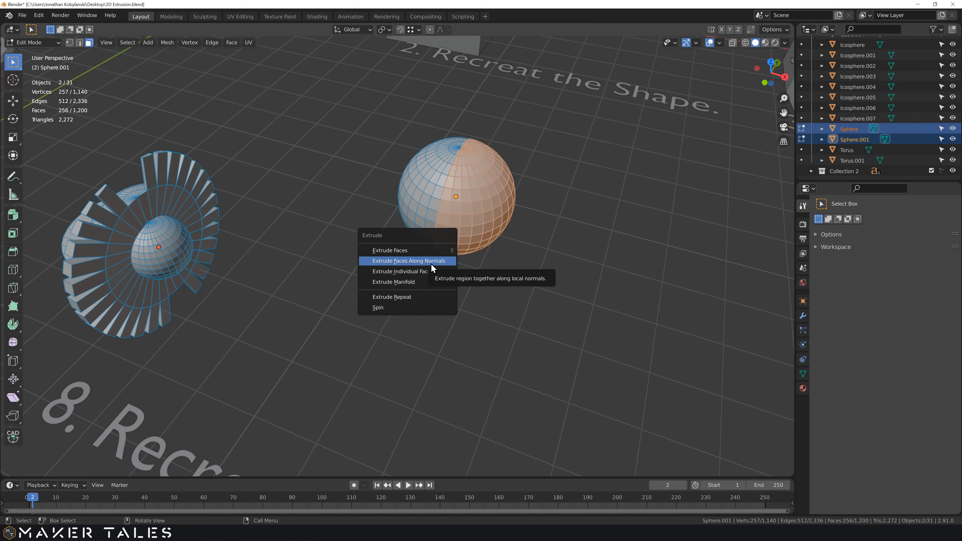
click(435, 263)
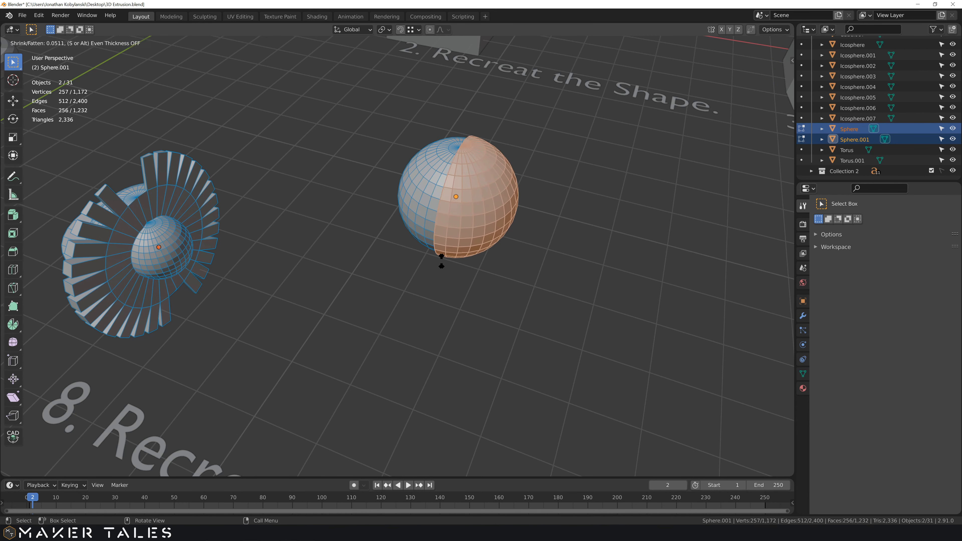
text(0.5)
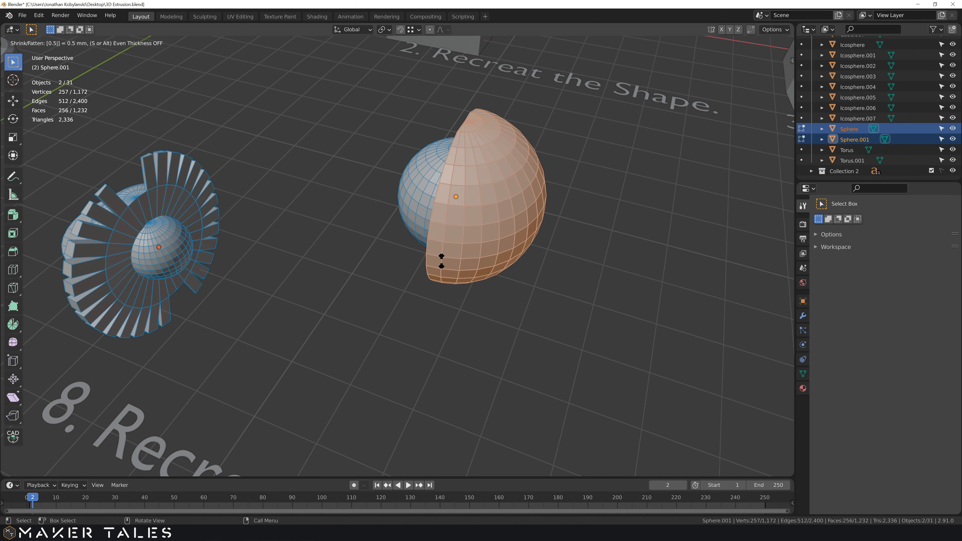
key(minus)
key(Return)
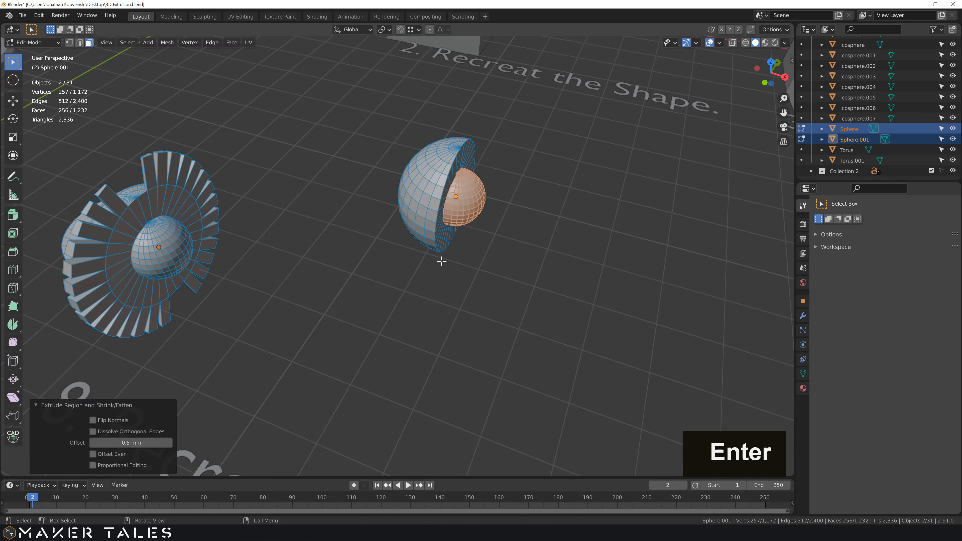
Extrude the vertical face strip bordering the cut on the sphere's outer half outward by 0.5 mm with Extrude Individual Faces.
middle_drag(268, 296, 281, 294)
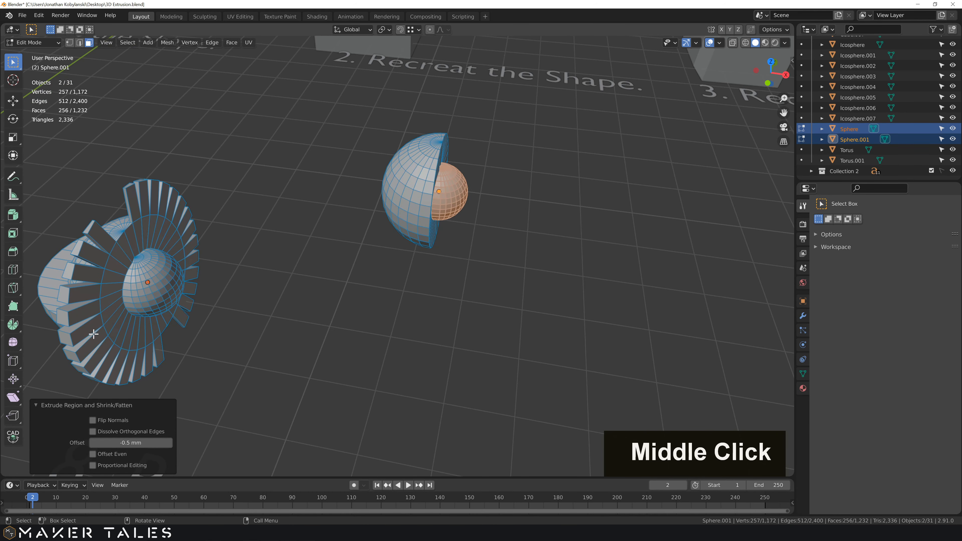
middle_drag(94, 333, 210, 271)
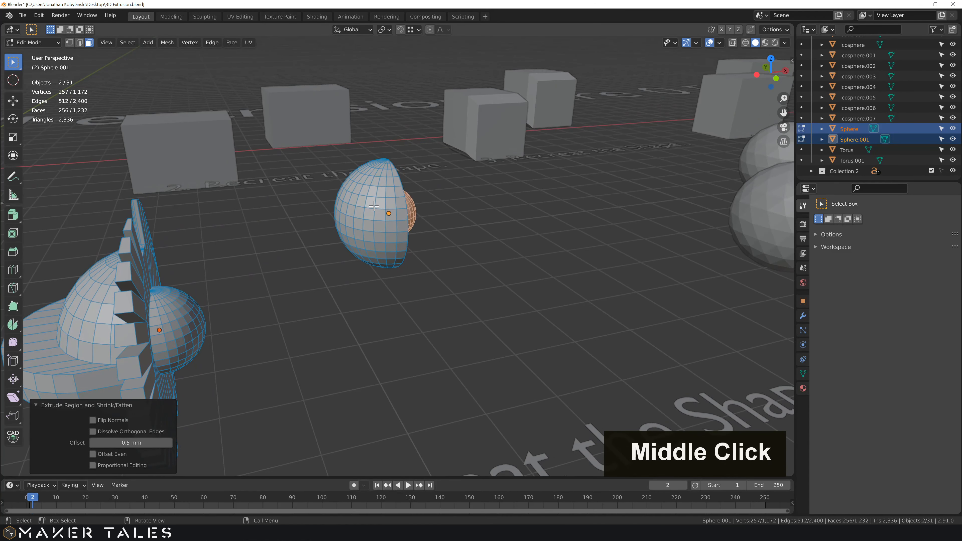
alt+click(401, 216)
middle_drag(376, 215, 509, 211)
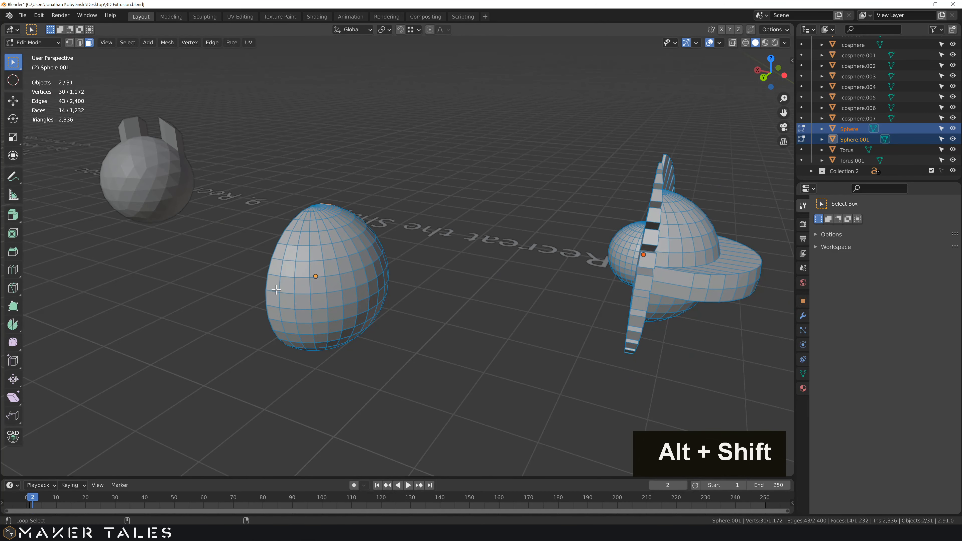
alt+shift+click(289, 289)
middle_drag(288, 290, 147, 296)
key(alt+e)
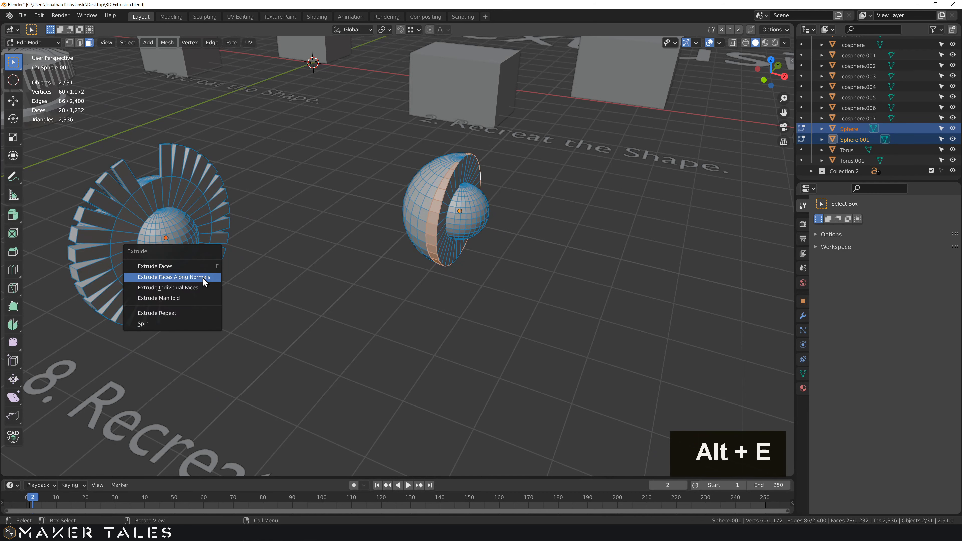
click(200, 287)
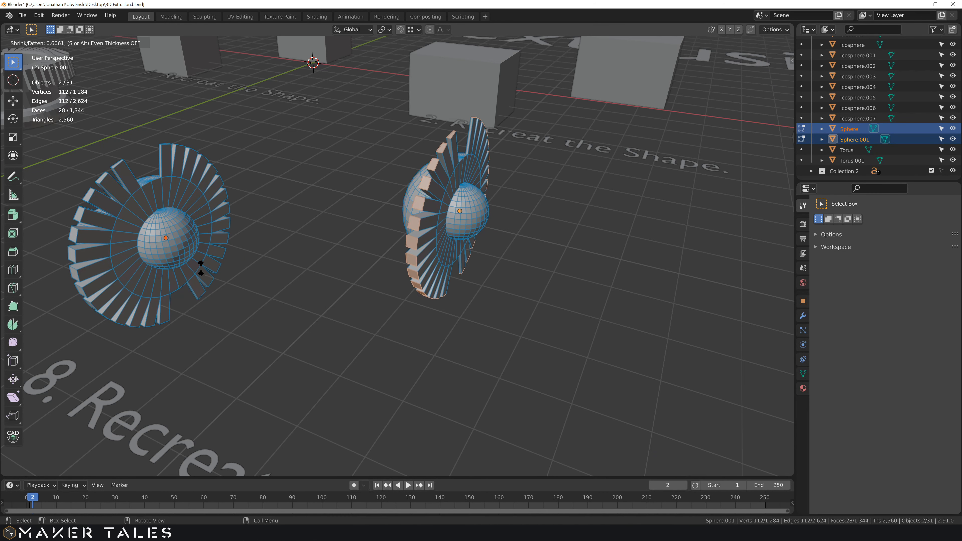
text(0.5)
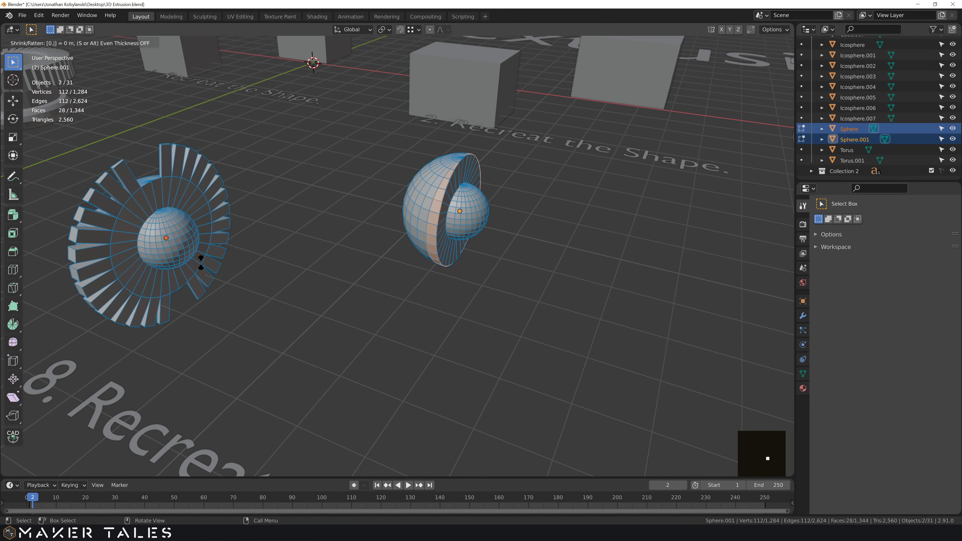
key(Return)
Extrude the two rows of faces around the middle of the sphere's outer half, between the fins, by 0.5 mm.
middle_drag(201, 267, 278, 243)
alt+click(304, 247)
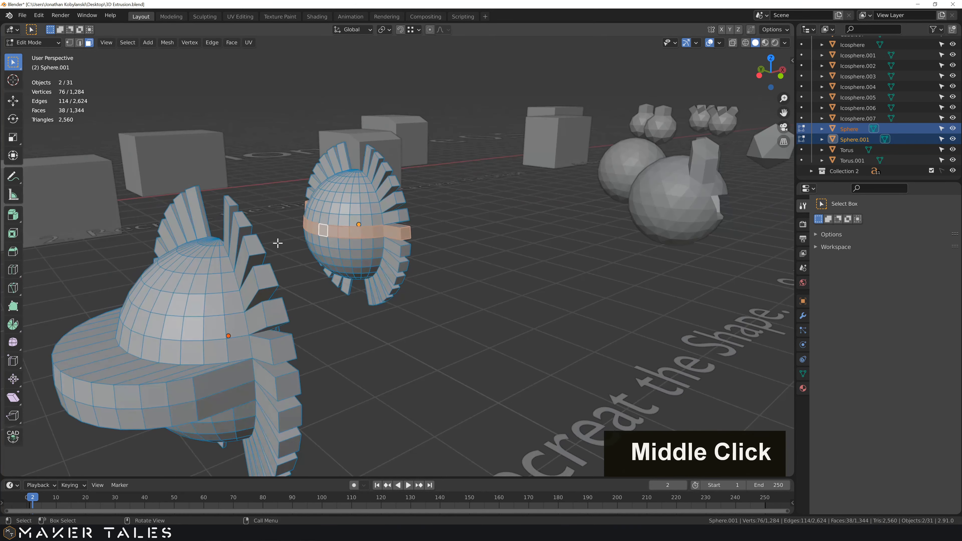
click(366, 229)
middle_drag(376, 228, 349, 222)
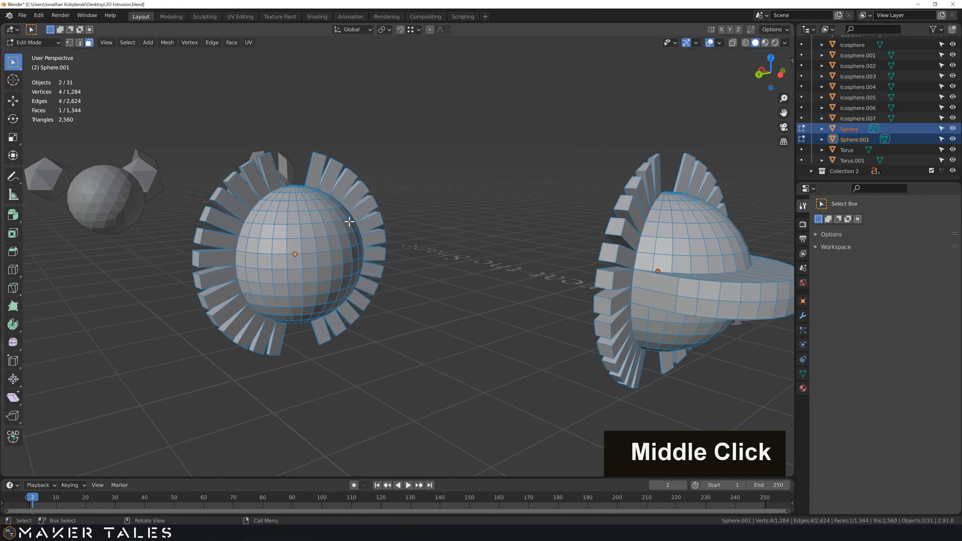
ctrl+click(242, 262)
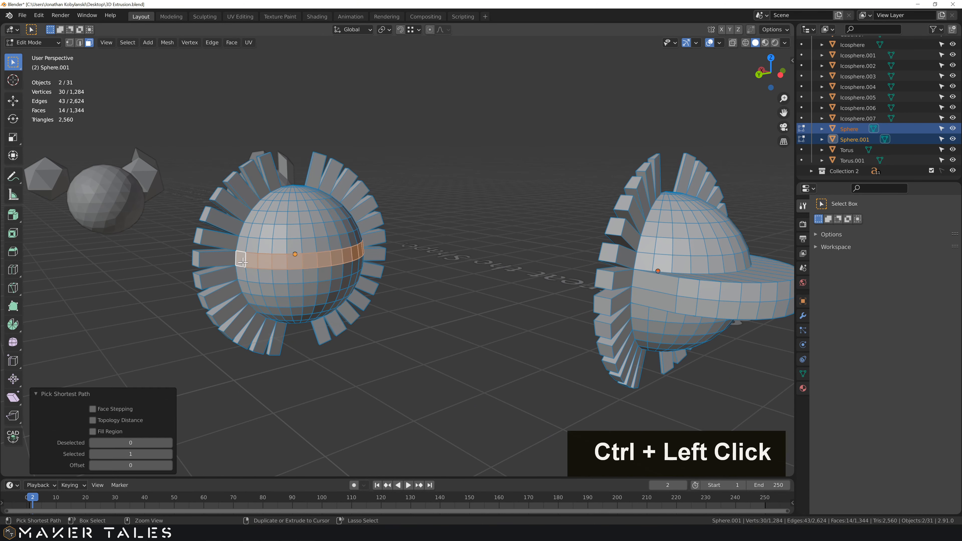
ctrl+click(243, 267)
middle_drag(243, 267, 301, 260)
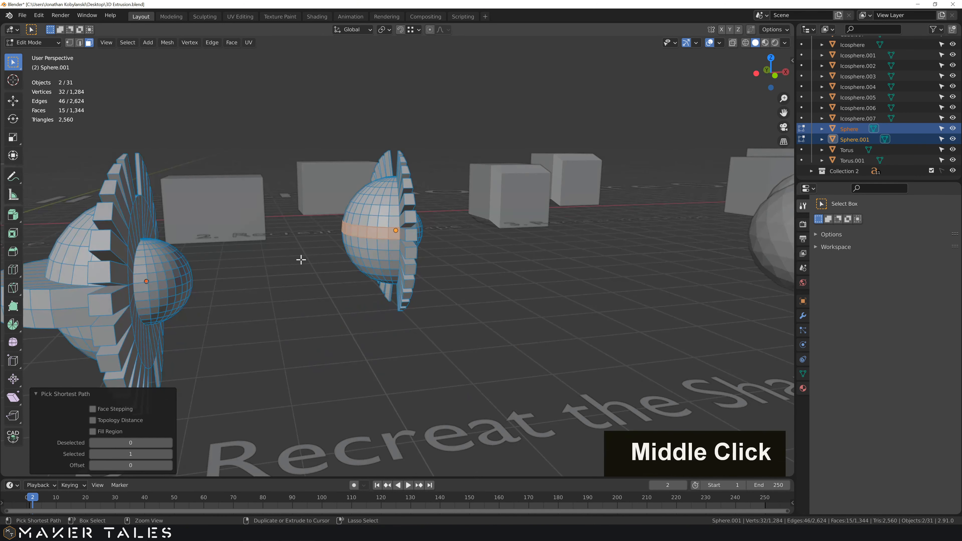
ctrl+click(395, 241)
middle_drag(394, 243, 377, 260)
scroll(387, 243, down, 3)
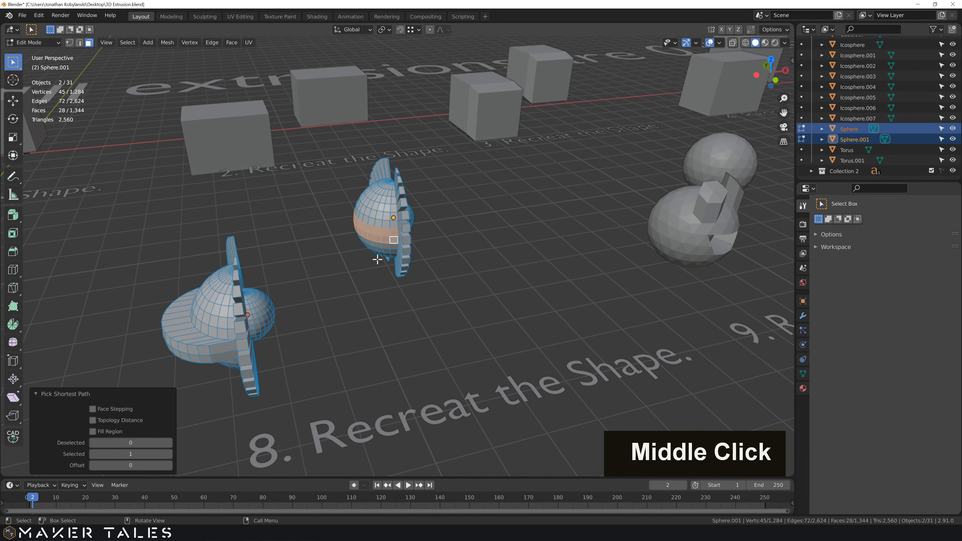
key(e)
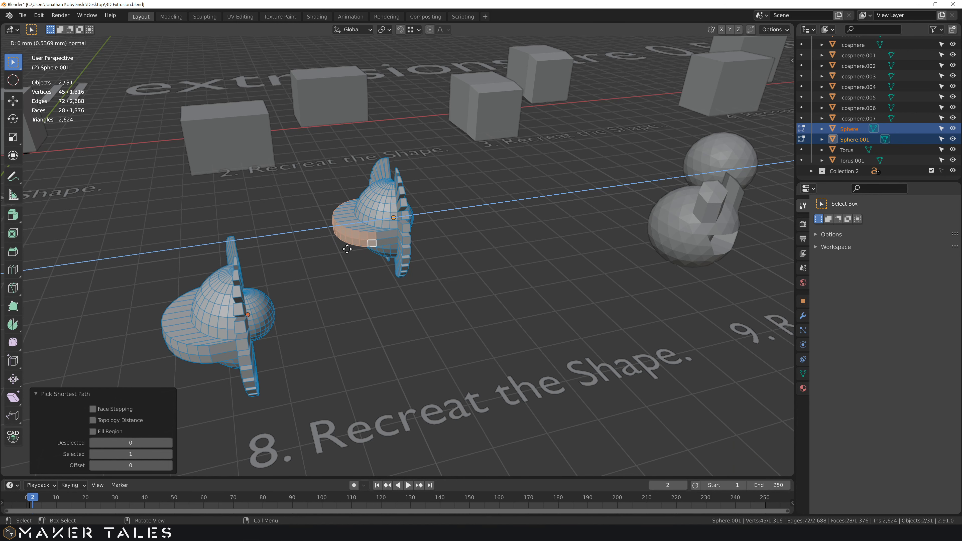
text(0)
text(.5)
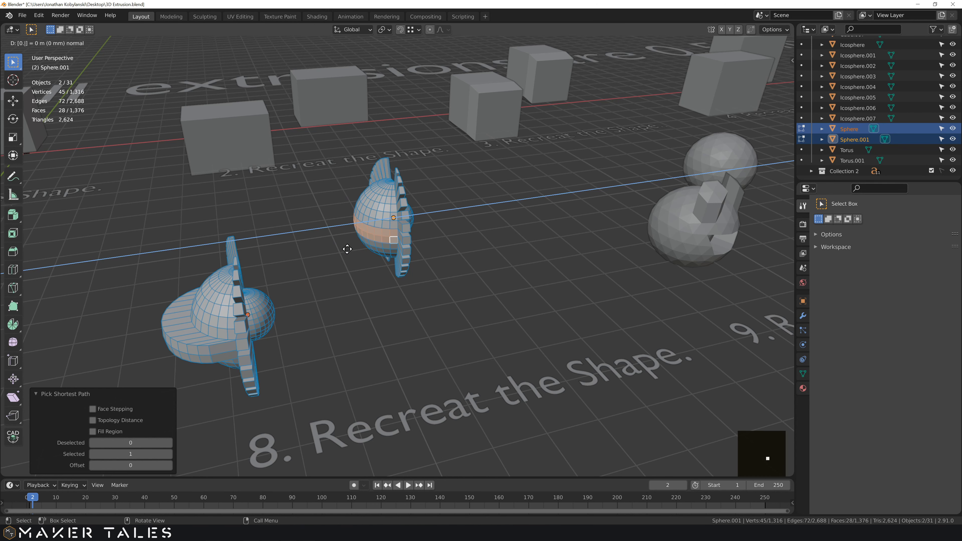
key(Return)
click(414, 302)
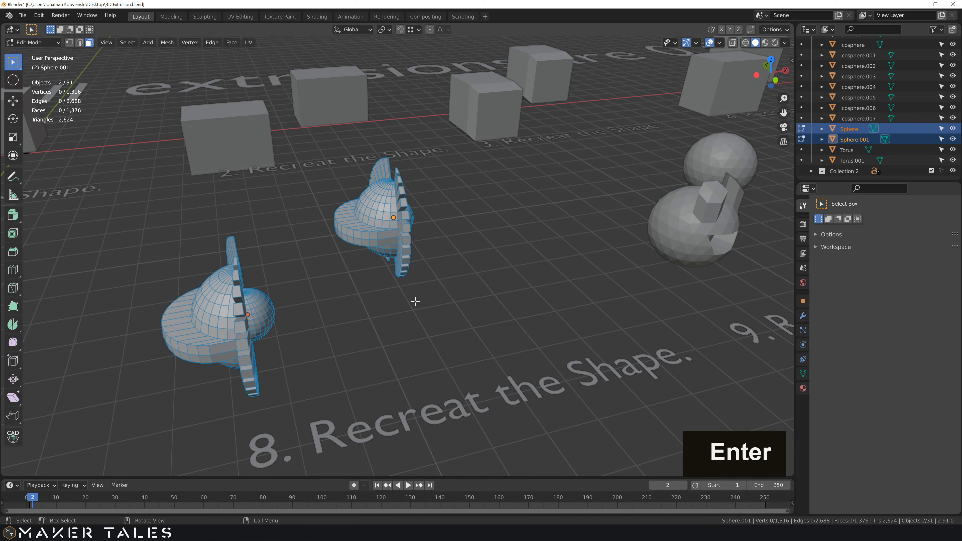
Leave Edit Mode on the spheres, select the exercise 9 reference shape and its base icosphere, and enter Edit Mode on both.
middle_drag(471, 286, 455, 286)
key(Tab)
scroll(517, 273, down, 3)
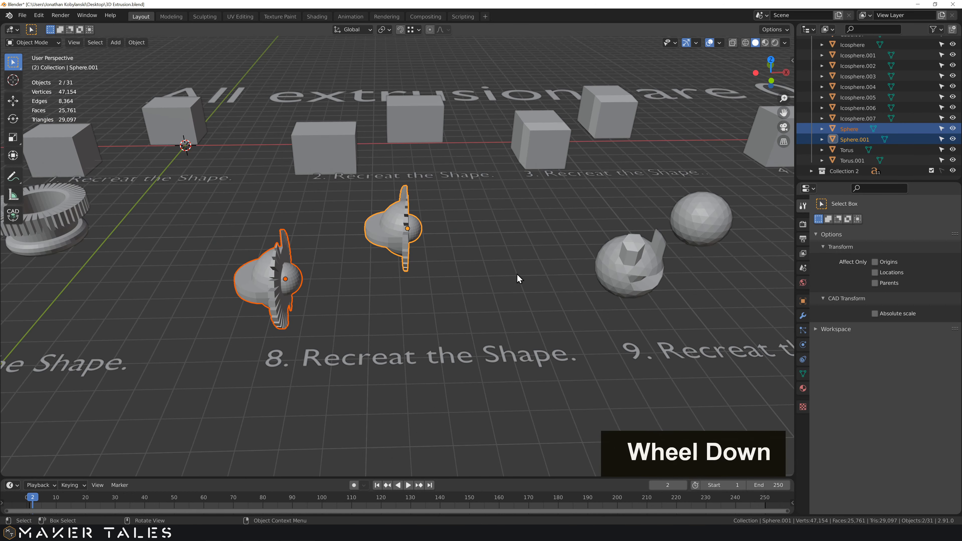
shift+middle_drag(517, 274, 222, 345)
click(258, 356)
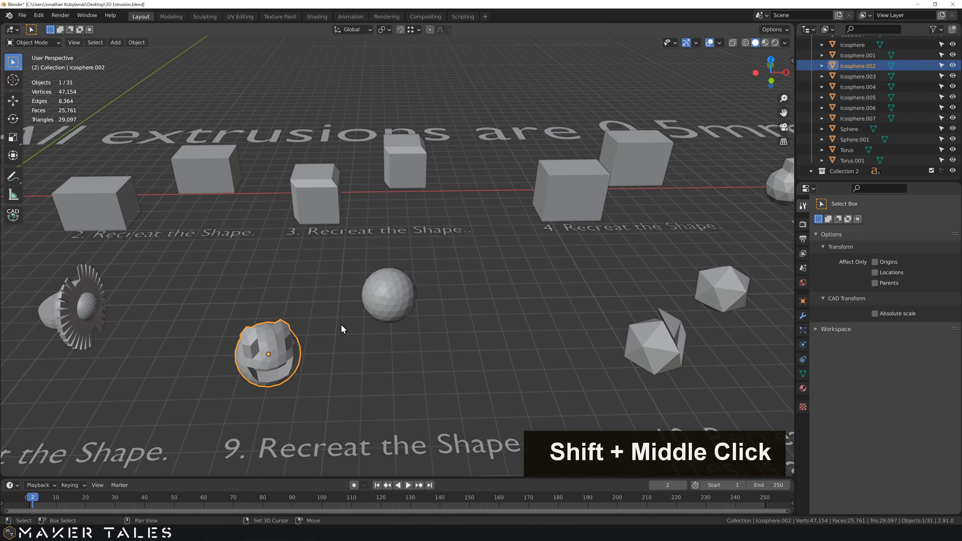
shift+click(413, 301)
key(Tab)
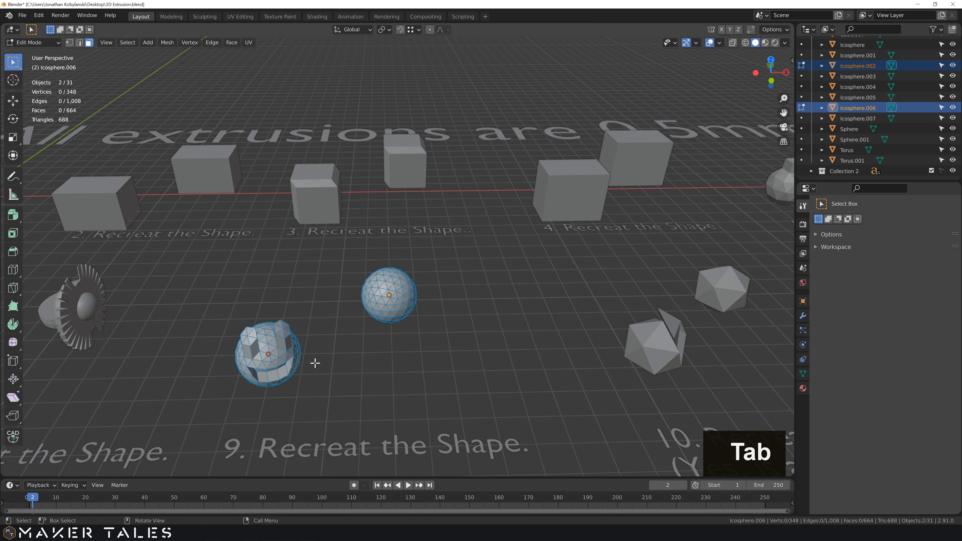
Select two separate hexagonal patches of six triangles each on the upper front of the exercise 9 base icosphere for the ears.
middle_drag(314, 363, 389, 307)
scroll(309, 336, up, 3)
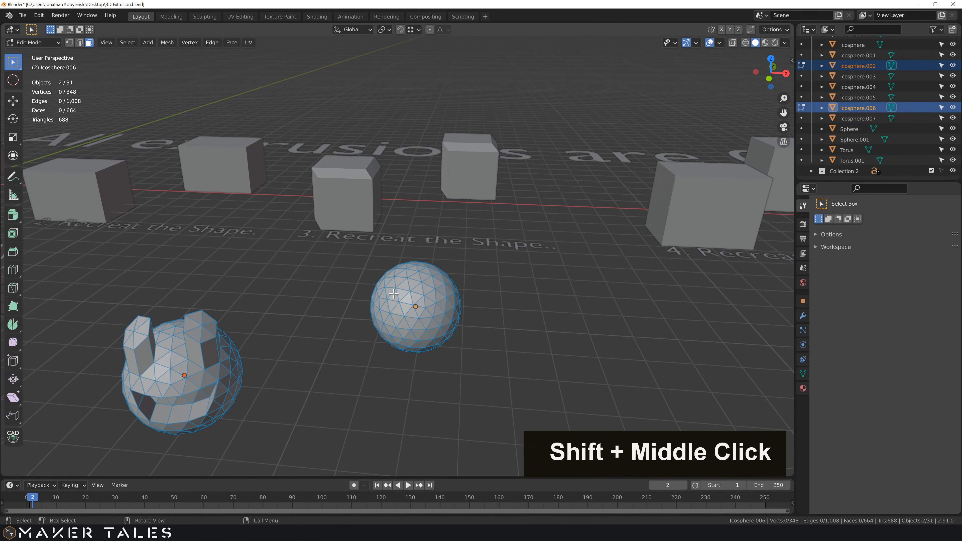
click(392, 283)
shift+click(389, 293)
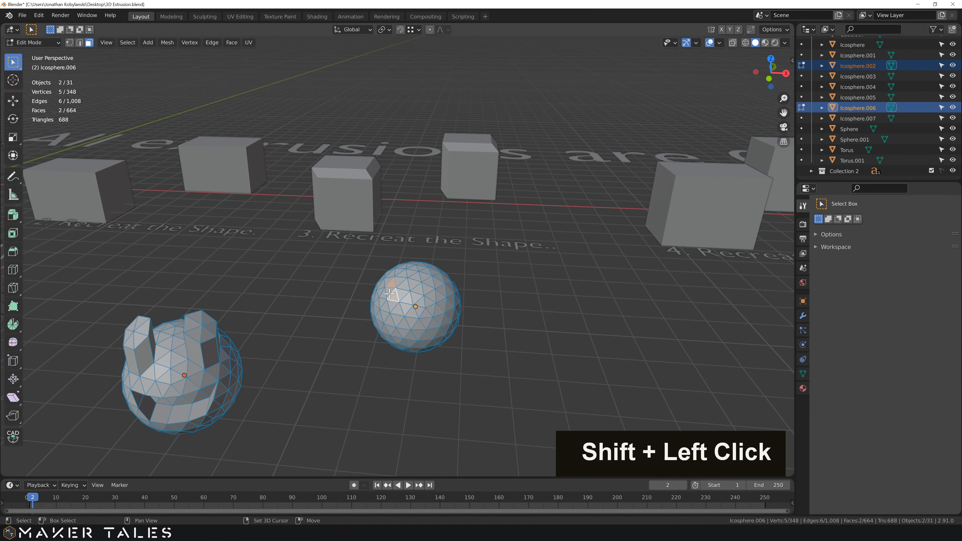
shift+click(403, 292)
middle_drag(442, 287, 443, 284)
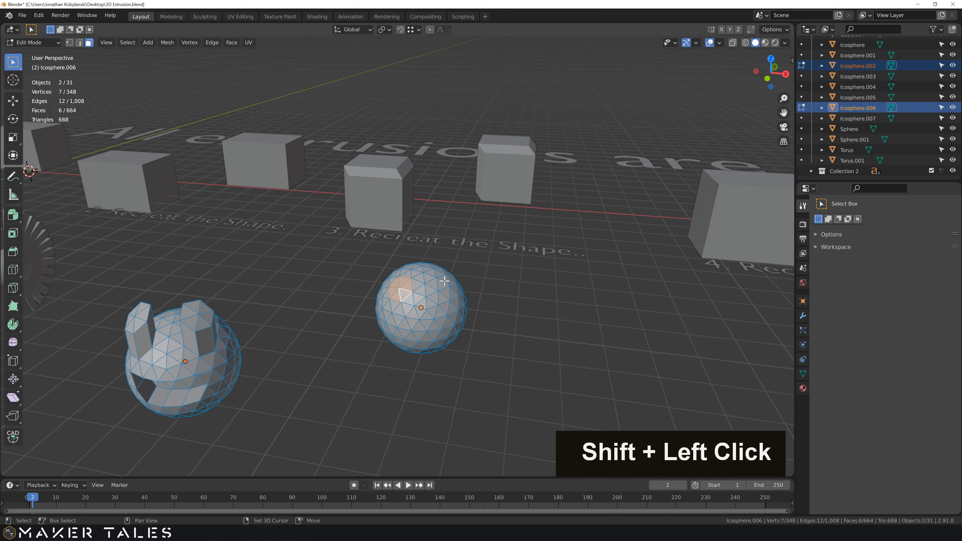
shift+click(441, 285)
shift+click(442, 284)
shift+click(453, 292)
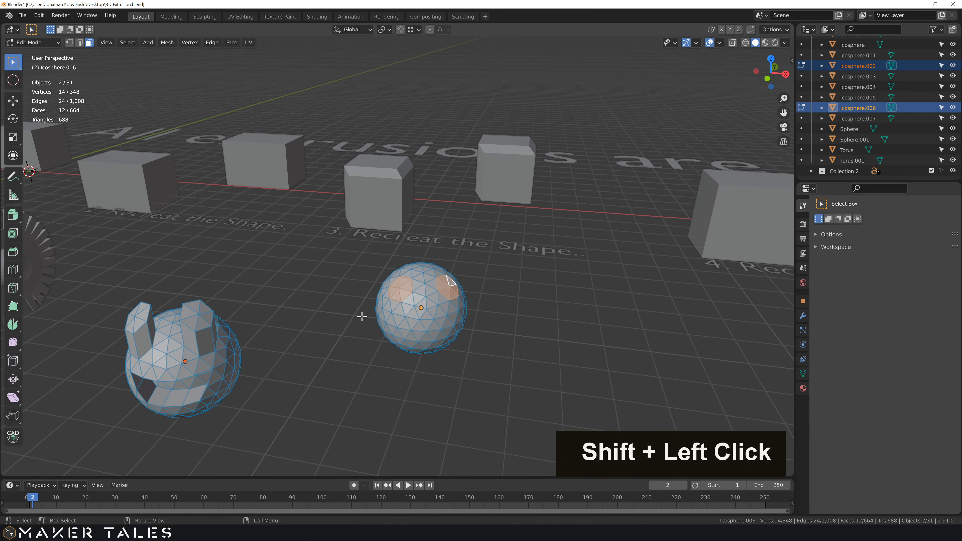
Try extruding both hexagonal patches freehand along their normal, and undo it.
key(e)
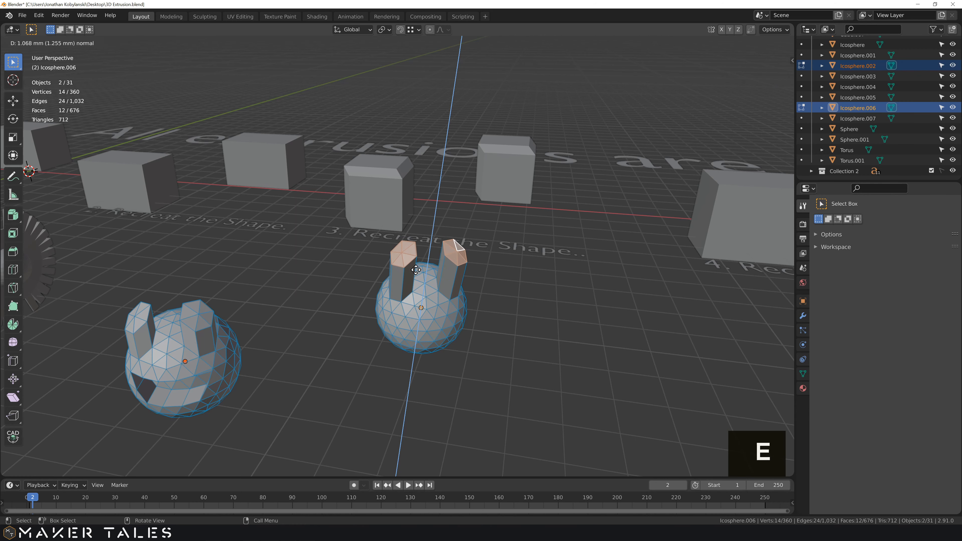
click(416, 270)
middle_drag(416, 270, 374, 290)
key(ctrl+z)
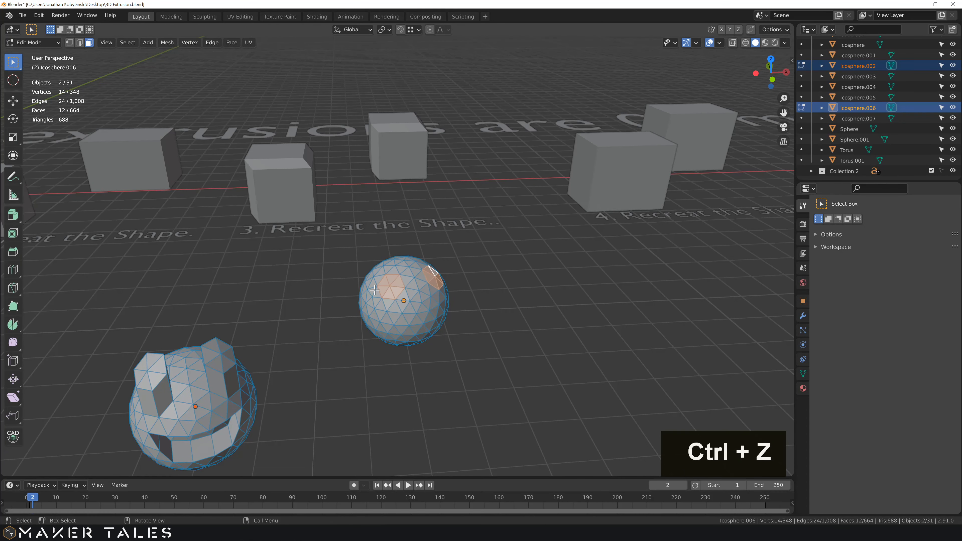
Extrude the two hexagonal ear patches 0.5 mm along the global Z axis and collapse the operation settings.
key(e)
key(z)
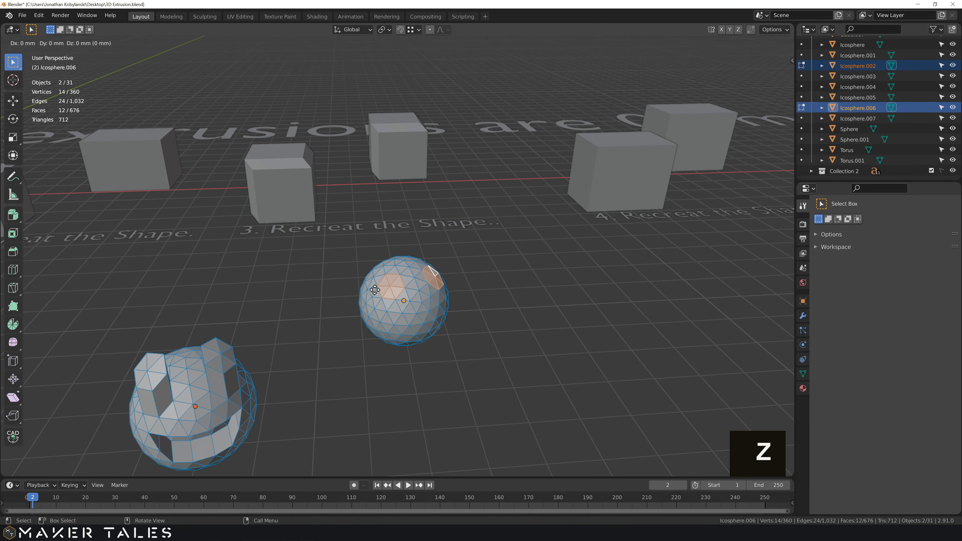
key(z)
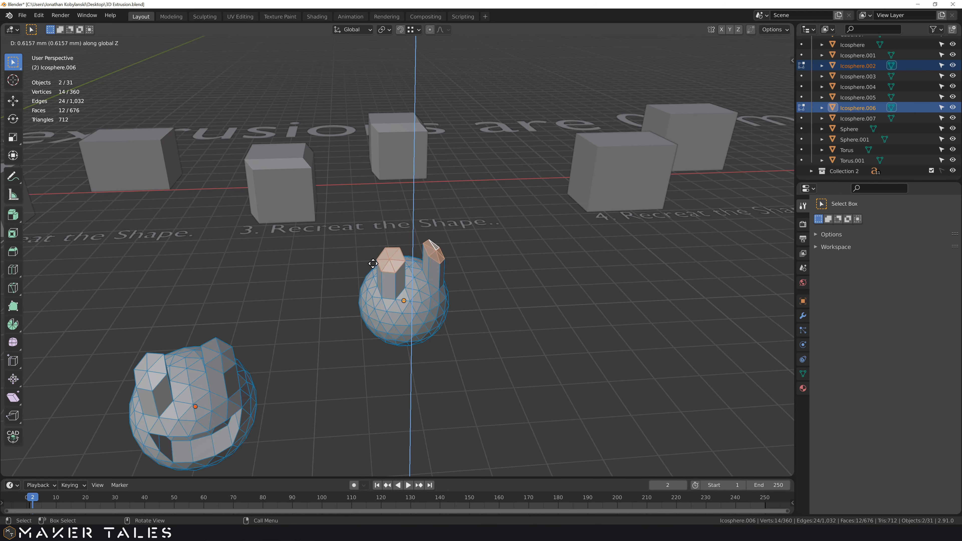
text(0.5)
key(Return)
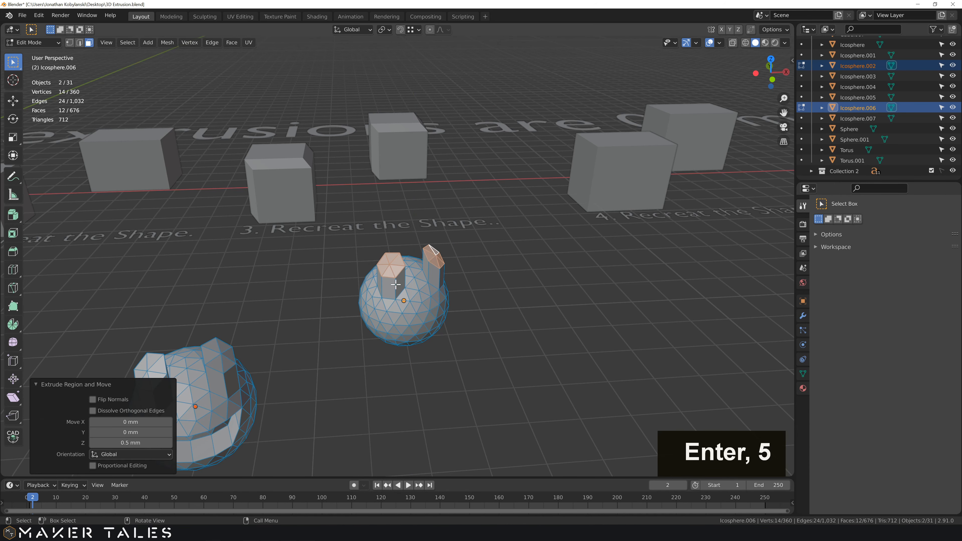
middle_drag(395, 284, 282, 294)
scroll(271, 310, down, 2)
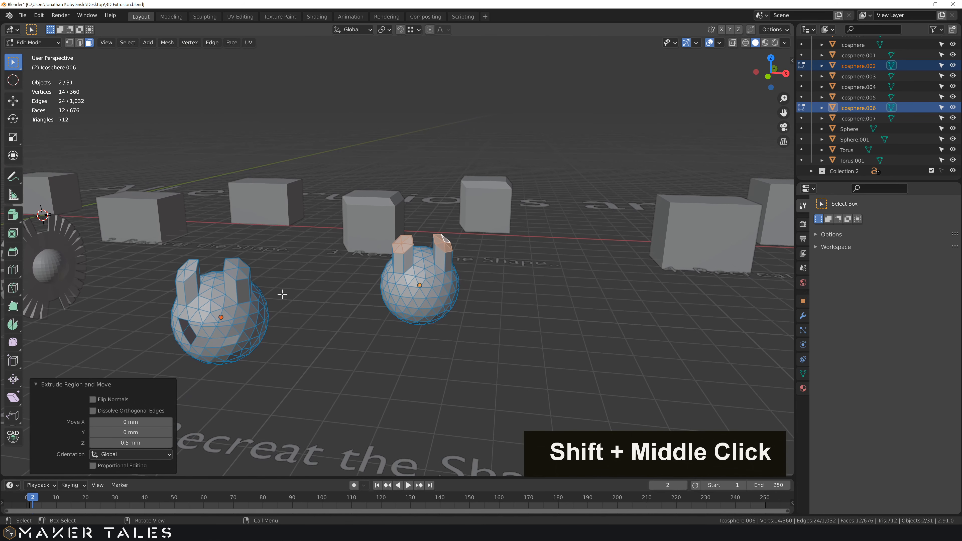
click(37, 387)
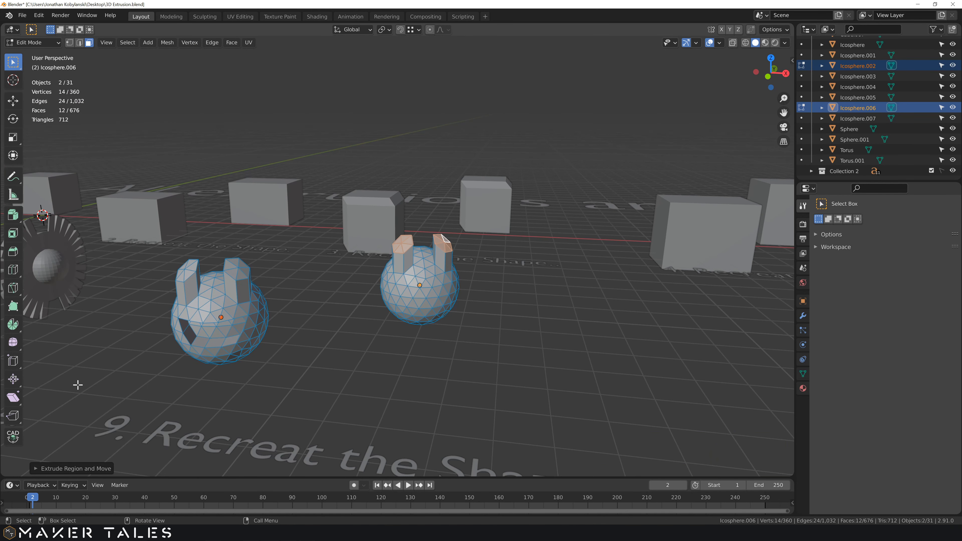
Extrude the two-row band of faces forming the mouth below the ears on the exercise 9 icosphere by -0.5 mm along the normal.
click(404, 289)
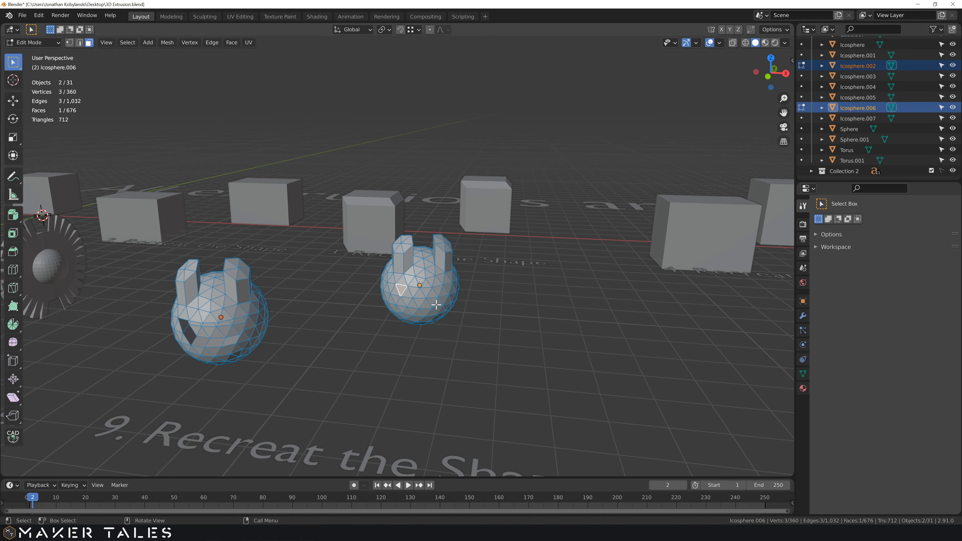
middle_drag(404, 289, 451, 291)
ctrl+click(452, 291)
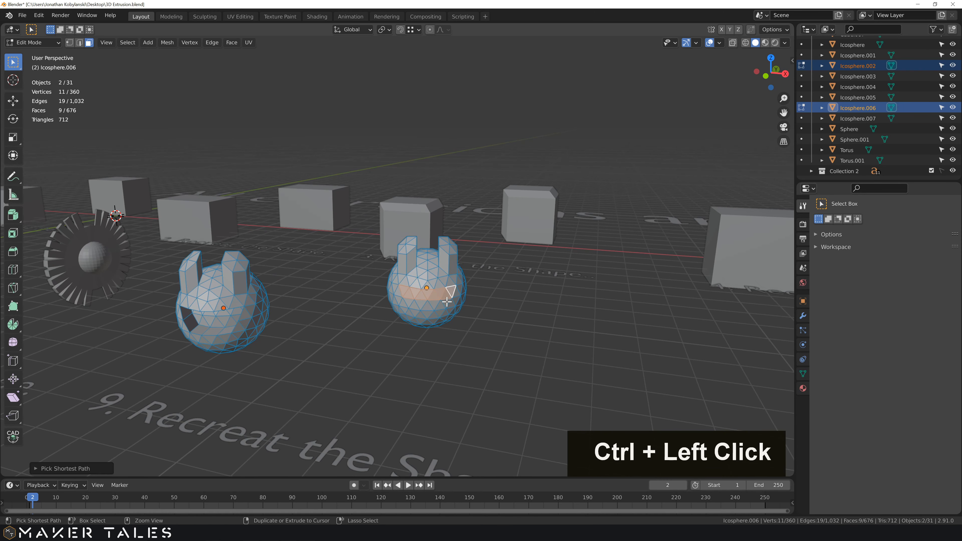
middle_drag(420, 305, 460, 303)
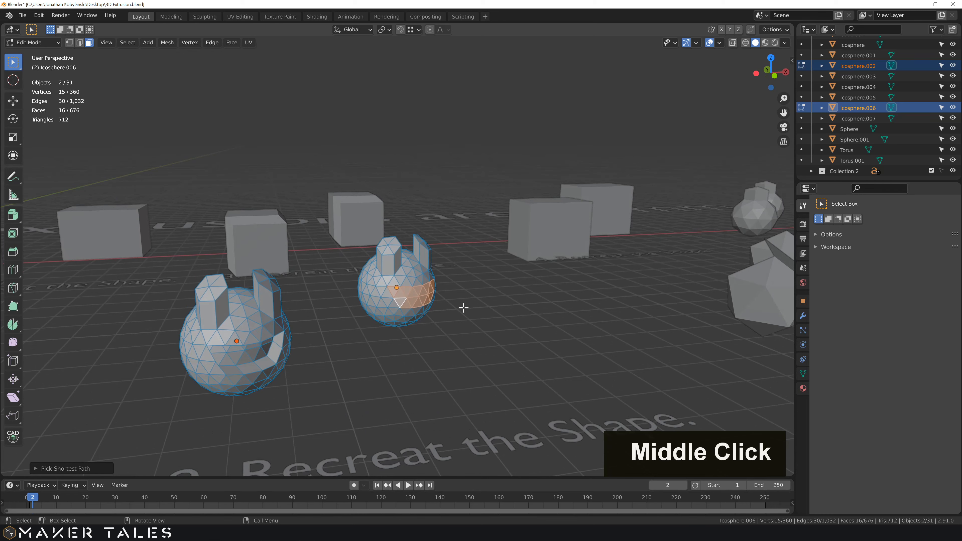
key(e)
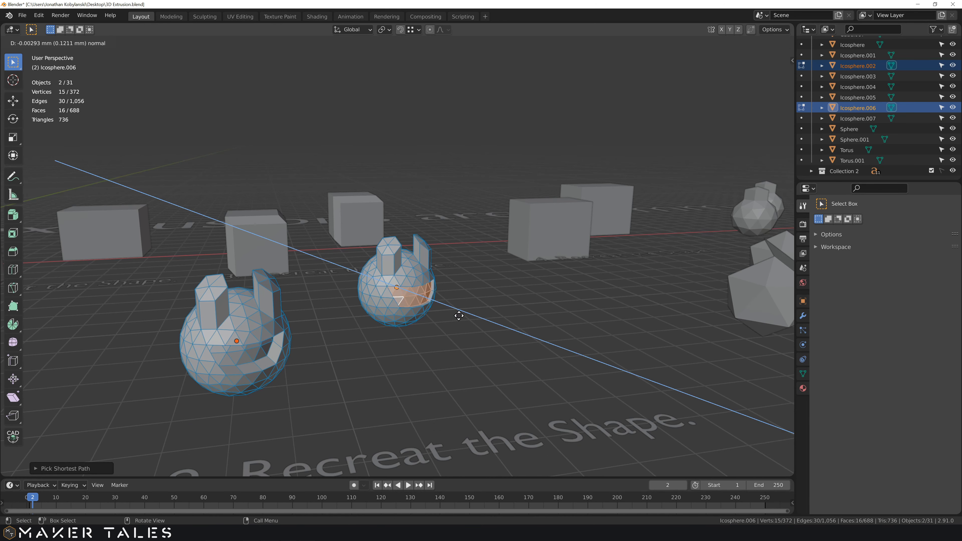
text(0.5)
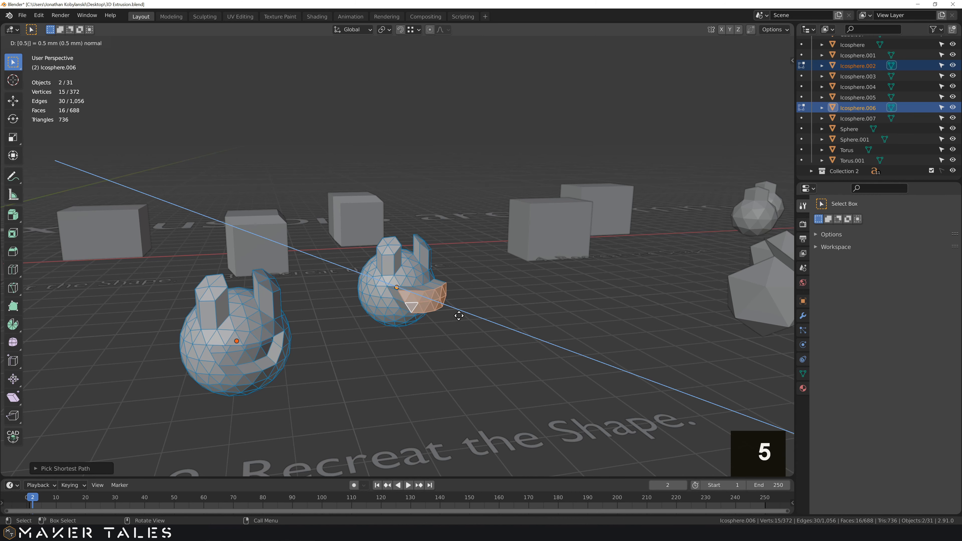
key(Return)
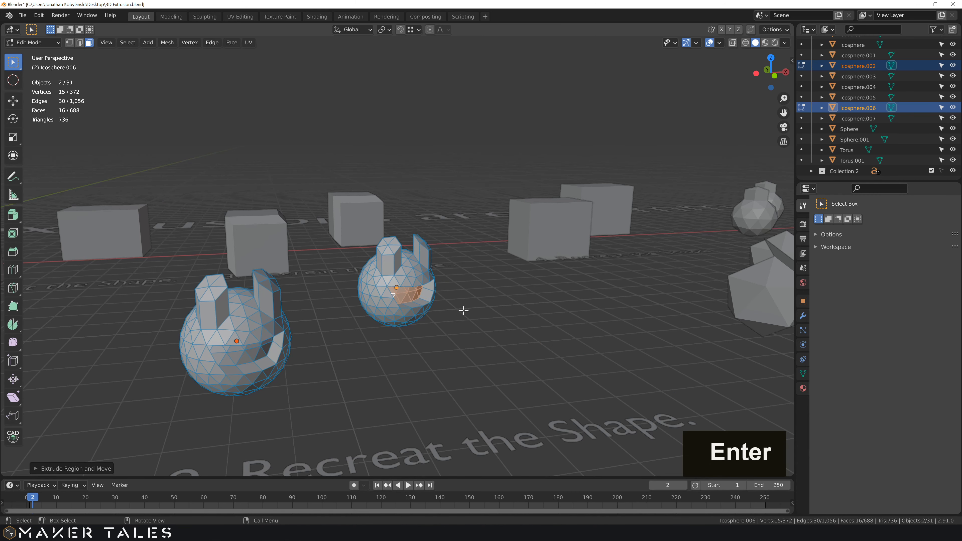
Leave Edit Mode, select the exercise 10 reference shape and its base icosphere, and enter Edit Mode on both.
middle_drag(463, 310, 438, 358)
key(Tab)
scroll(457, 363, down, 3)
shift+middle_drag(537, 347, 278, 248)
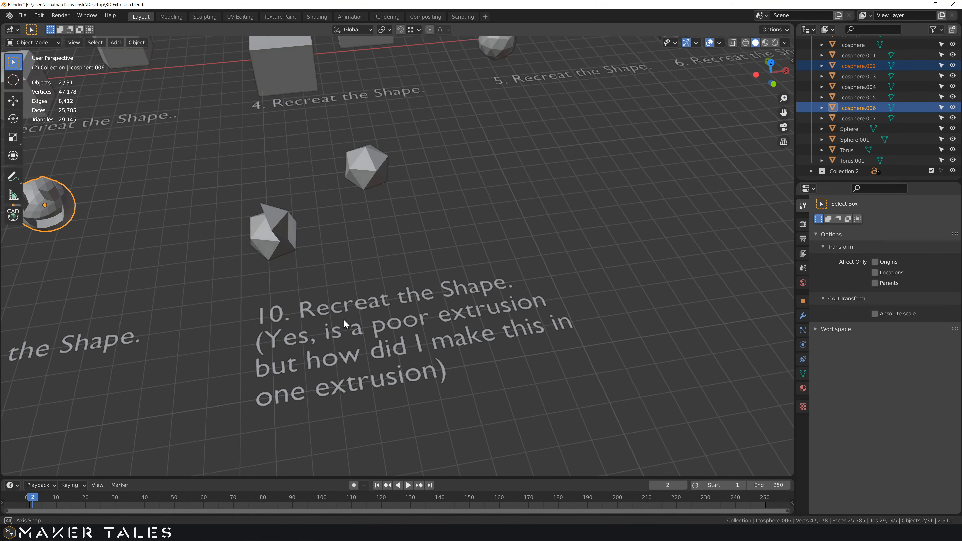
mouse_move(343, 319)
middle_down()
mouse_move(328, 297)
mouse_move(336, 314)
middle_up()
scroll(339, 280, up, 3)
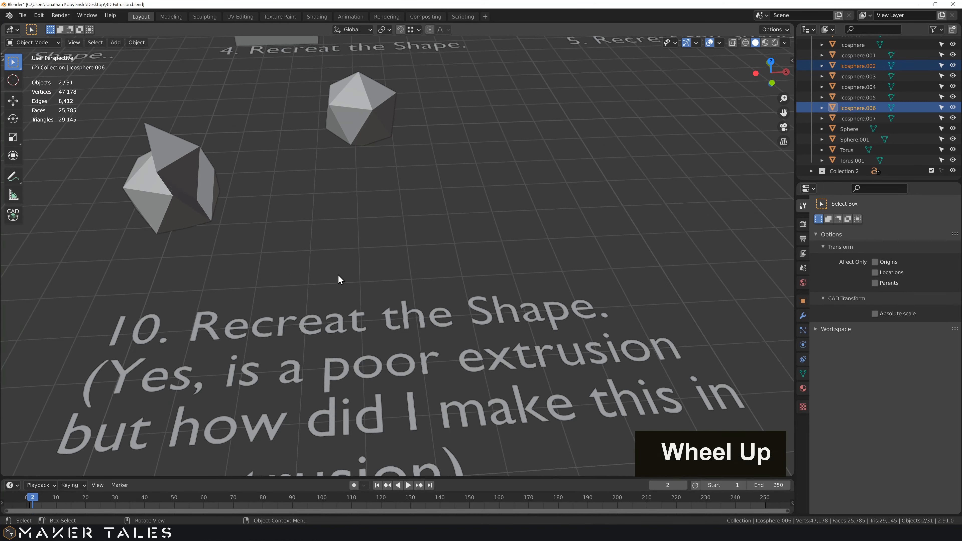
shift+middle_drag(316, 265, 401, 347)
middle_drag(316, 319, 336, 281)
middle_drag(304, 242, 260, 272)
scroll(354, 200, down, 2)
scroll(363, 210, up, 3)
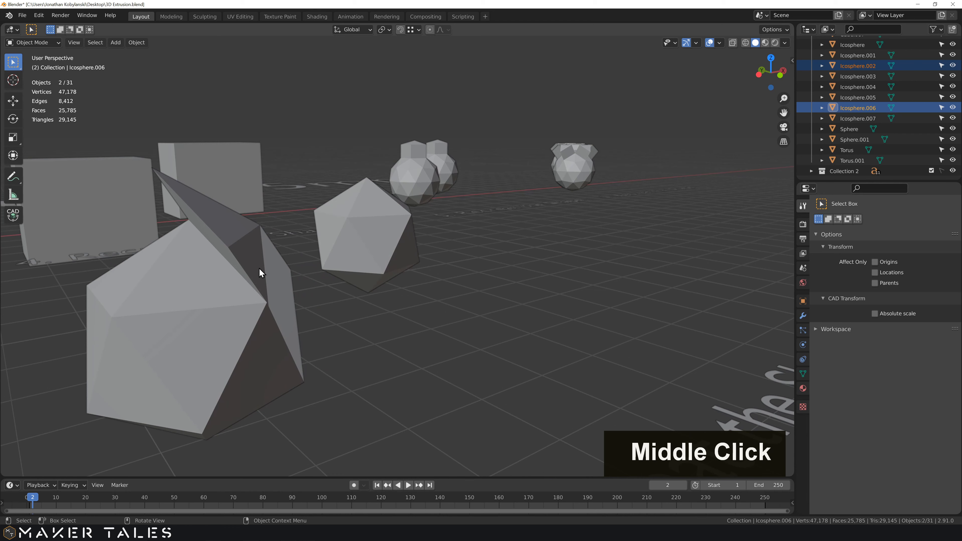
click(271, 262)
shift+click(355, 239)
key(Tab)
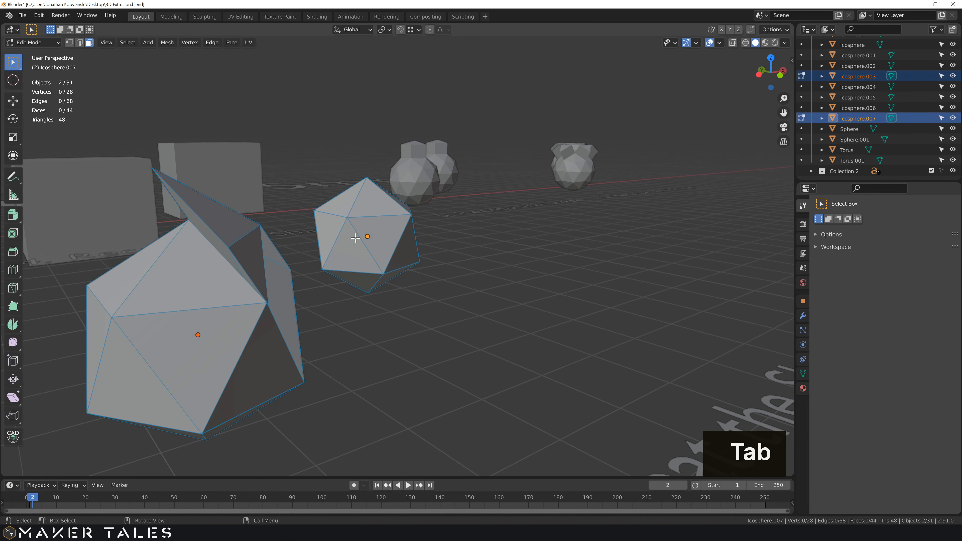
Select the upper and middle triangles that share an edge on the +X side of the exercise 10 base icosphere.
click(275, 250)
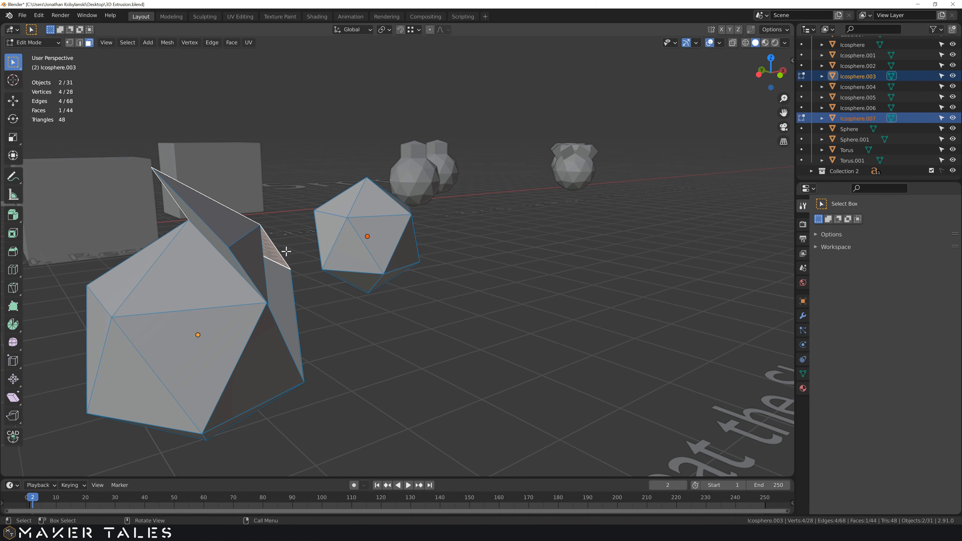
middle_drag(285, 251, 281, 251)
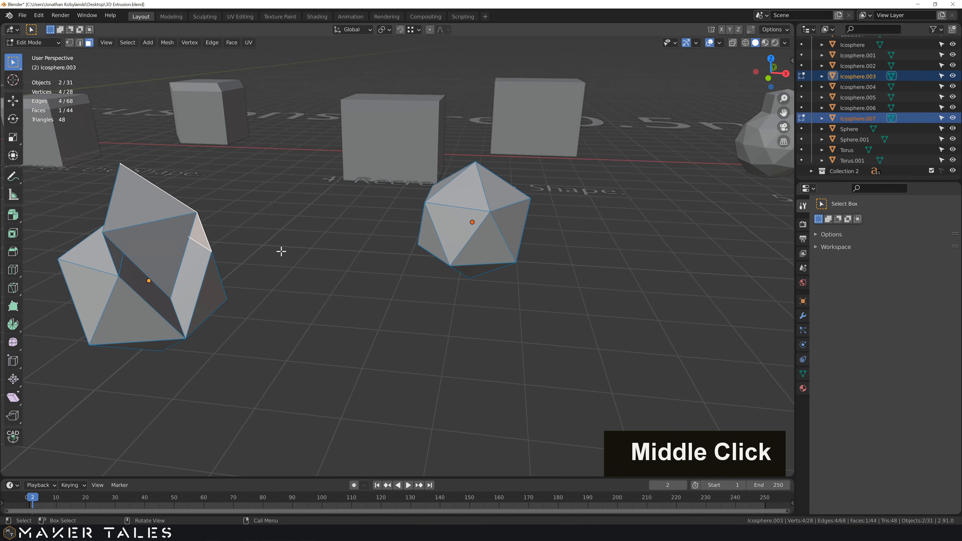
click(500, 197)
shift+click(511, 217)
scroll(512, 217, down, 3)
middle_drag(476, 222, 496, 224)
Extrude the two selected triangles, trying the X and Z constraints before setting -0.5 mm along the normal Y axis.
key(e)
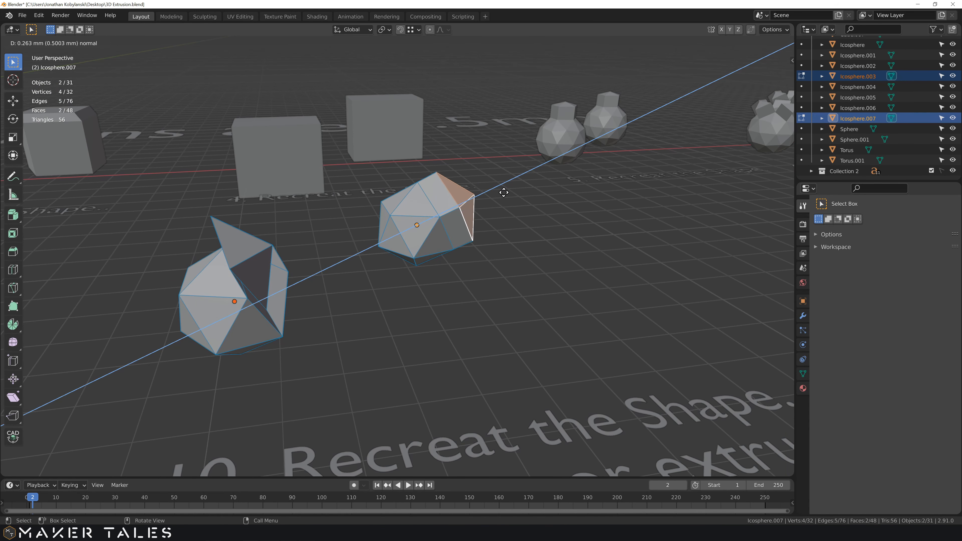
key(x)
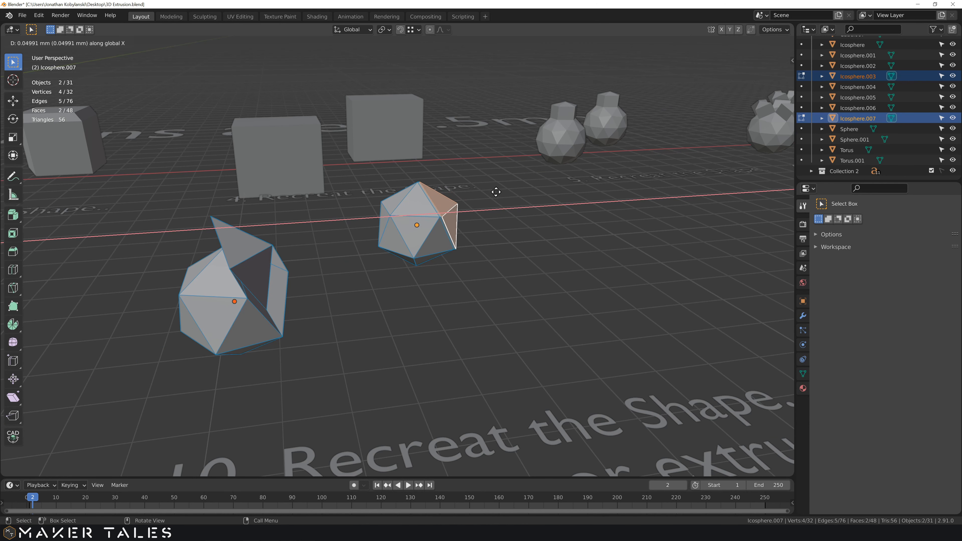
key(x)
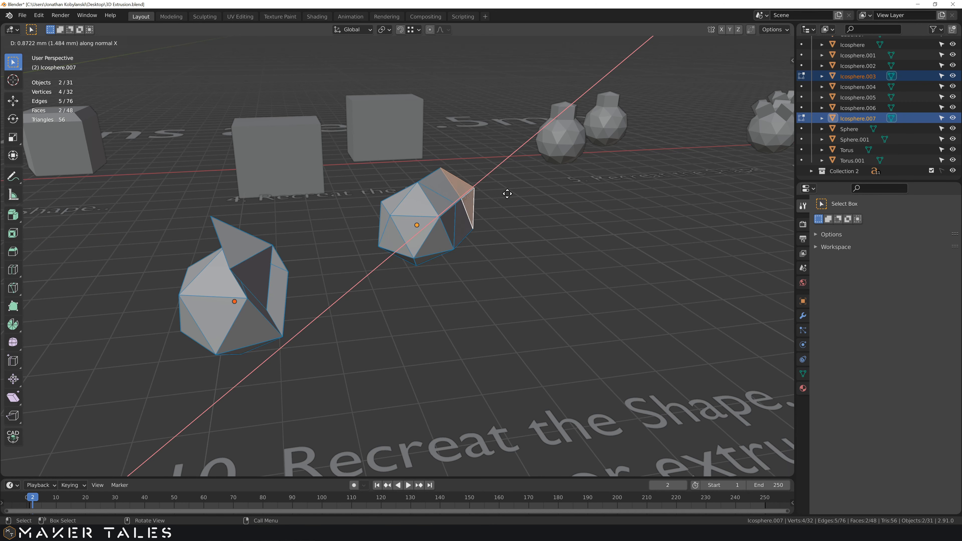
key(x)
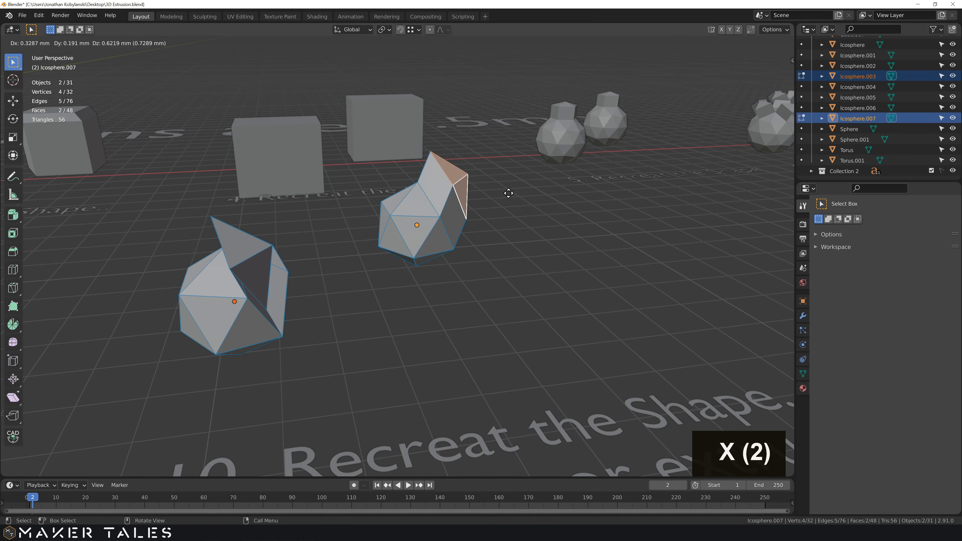
key(x)
key(z)
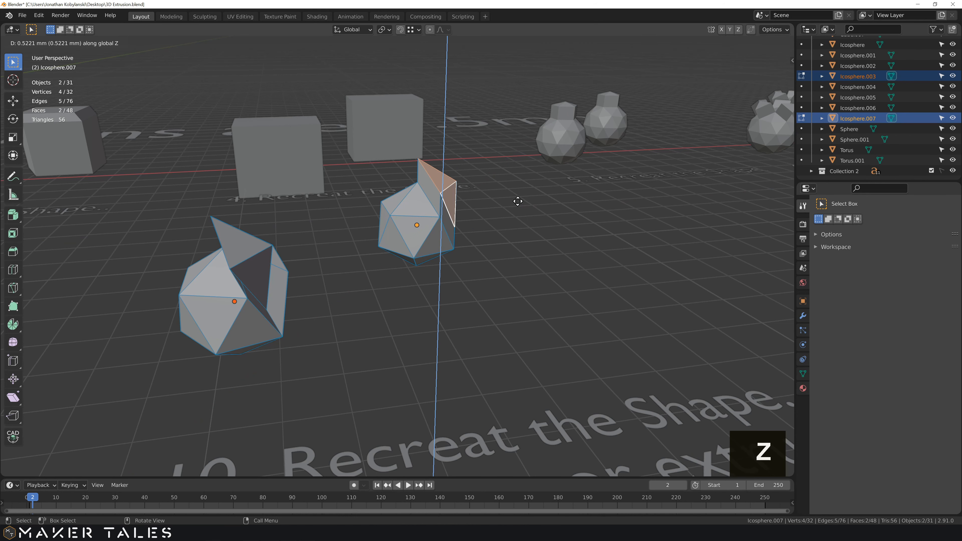
key(z)
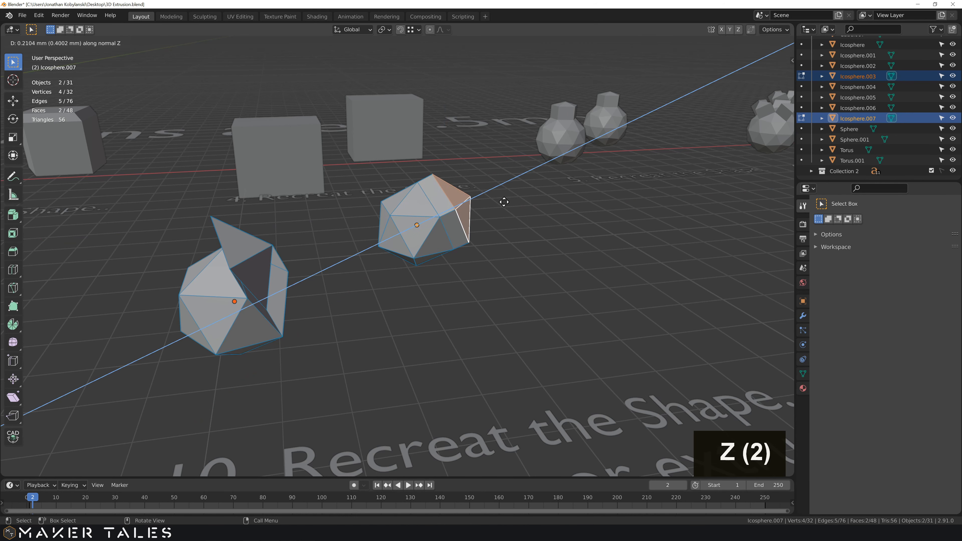
key(y)
key(y)
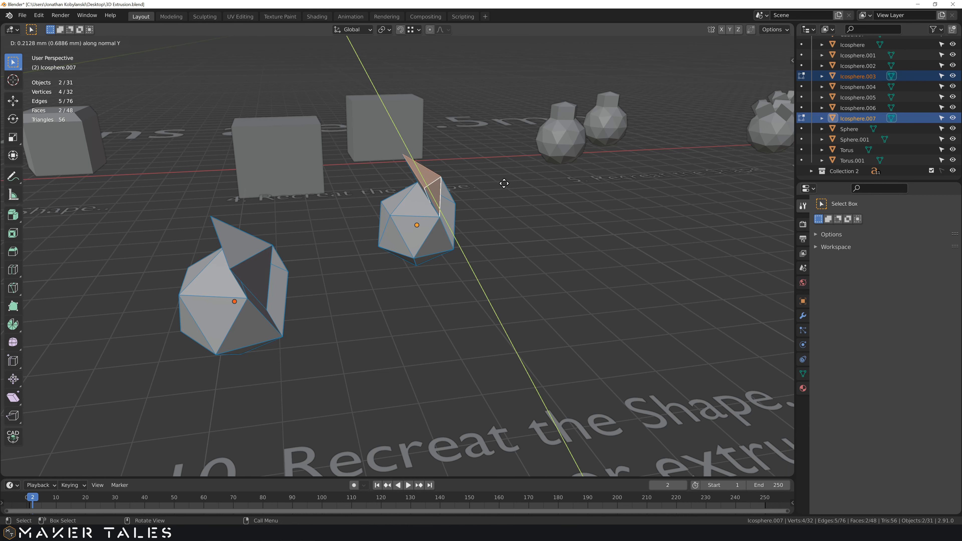
text(0.5)
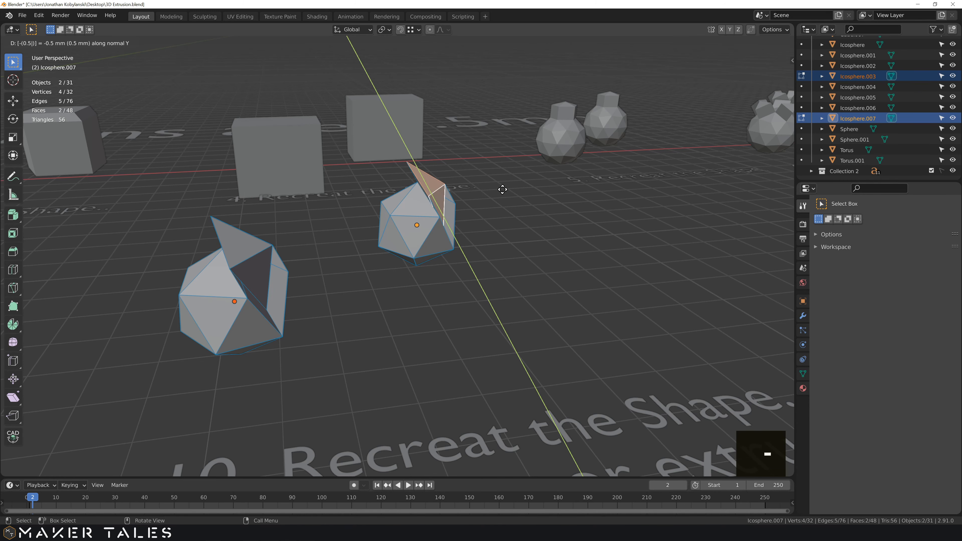
key(Return)
Leave Edit Mode on the exercise 10 shapes and bring the whole exercise layout into view.
middle_drag(512, 215, 583, 254)
scroll(496, 243, down, 7)
scroll(484, 237, down, 3)
key(Tab)
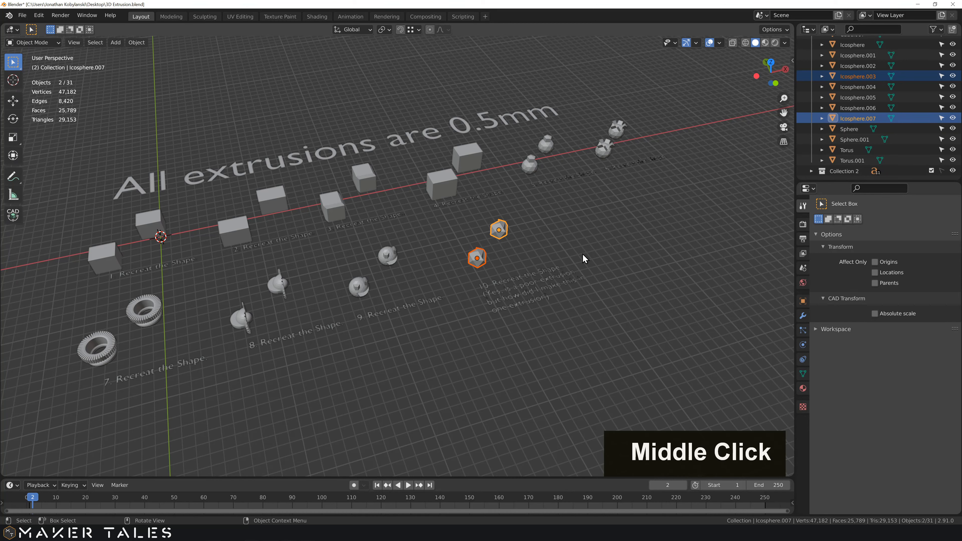